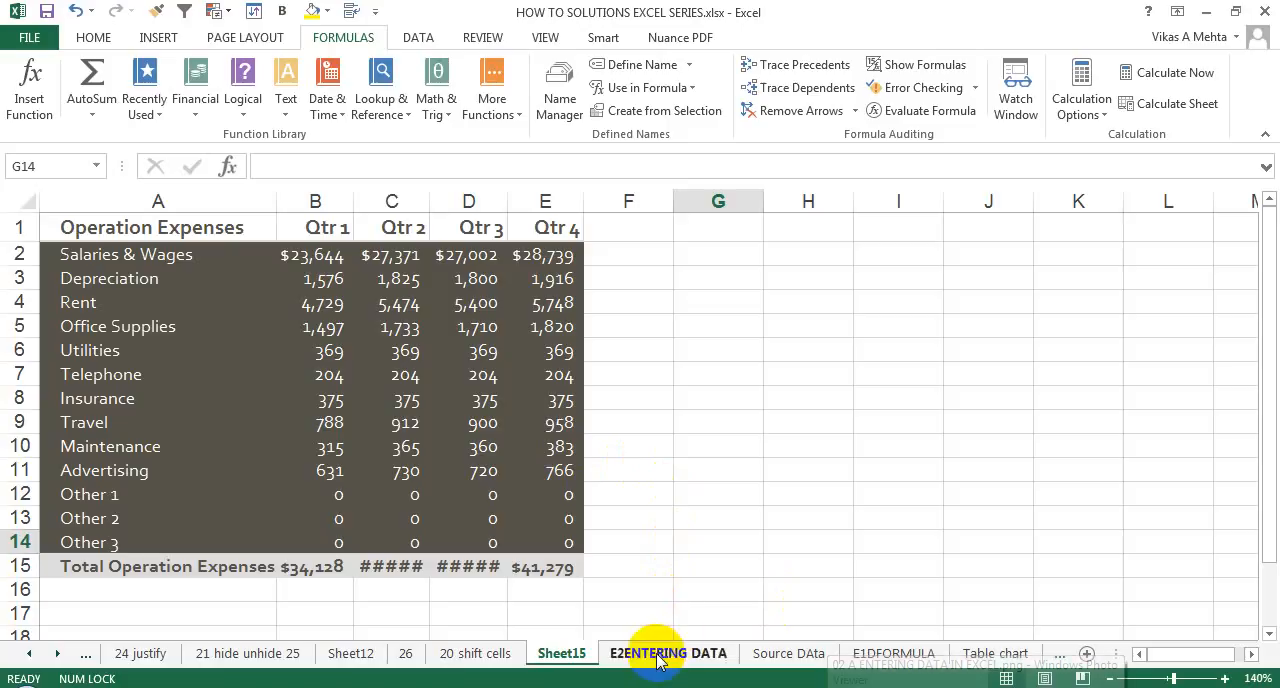
Open the E2ENTERING DATA worksheet.
{"action": "left_click", "coordinate": [657, 656]}
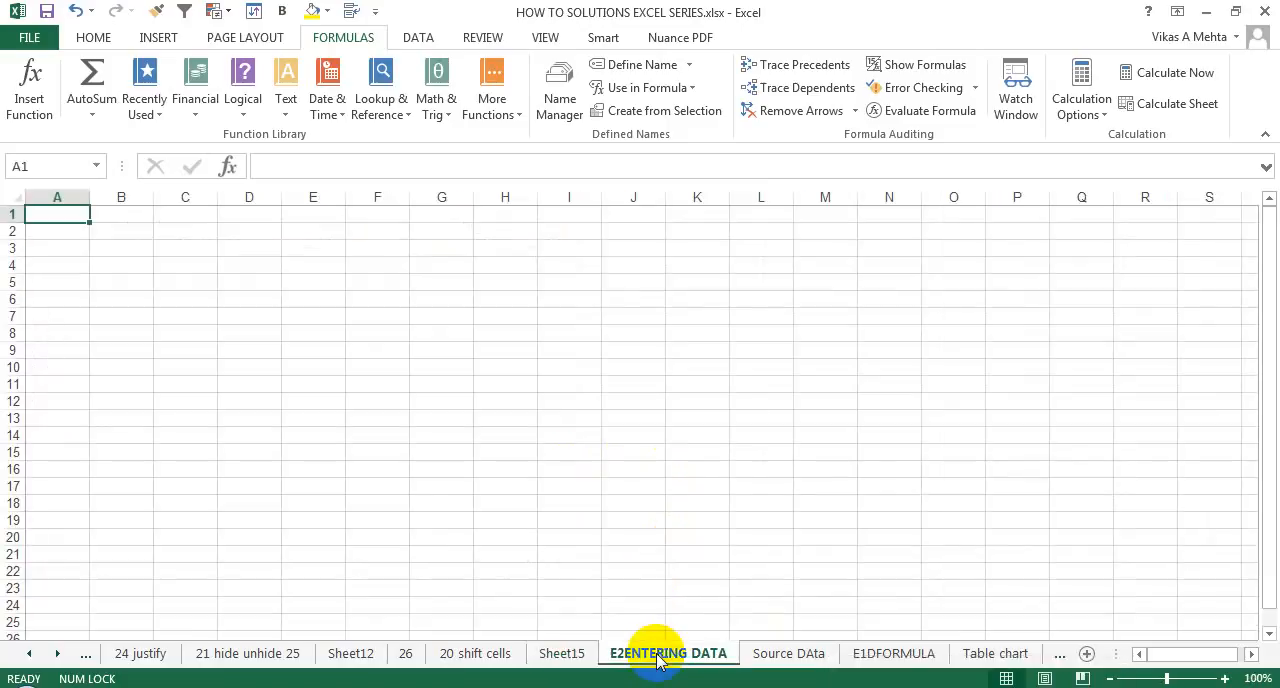
{"action": "left_click", "coordinate": [75, 238]}
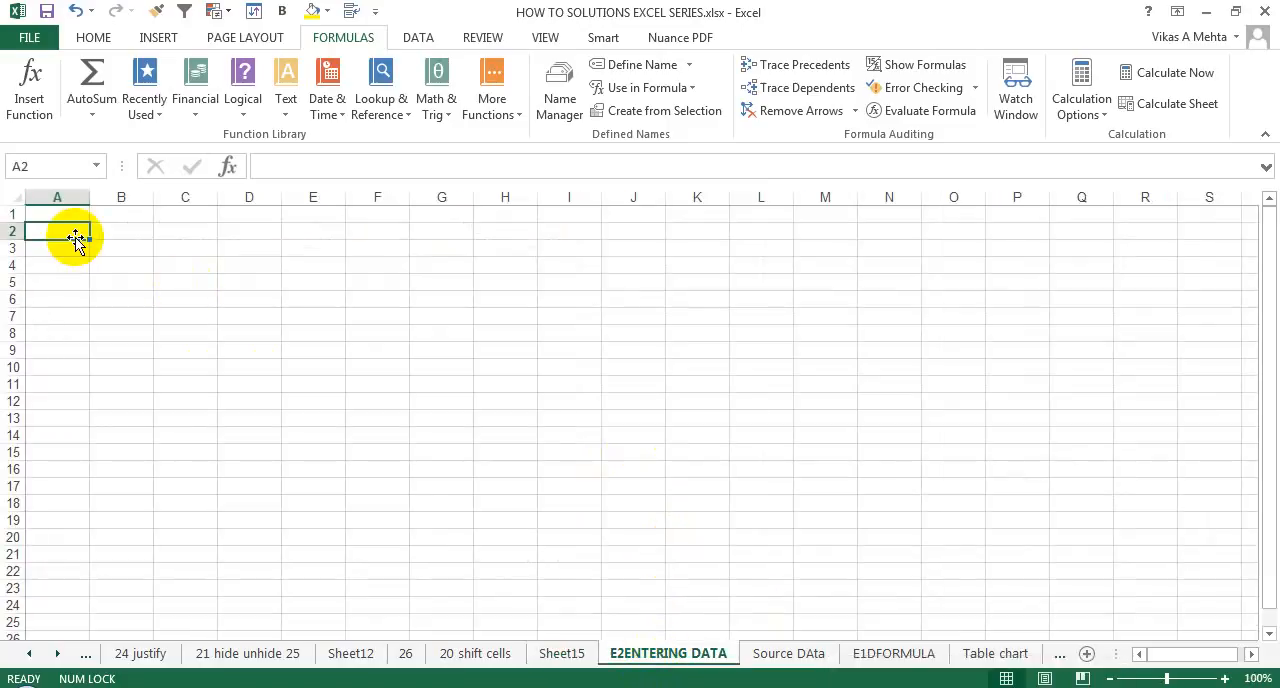
{"action": "left_click", "coordinate": [1225, 678]}
{"action": "left_click", "coordinate": [1225, 678]}
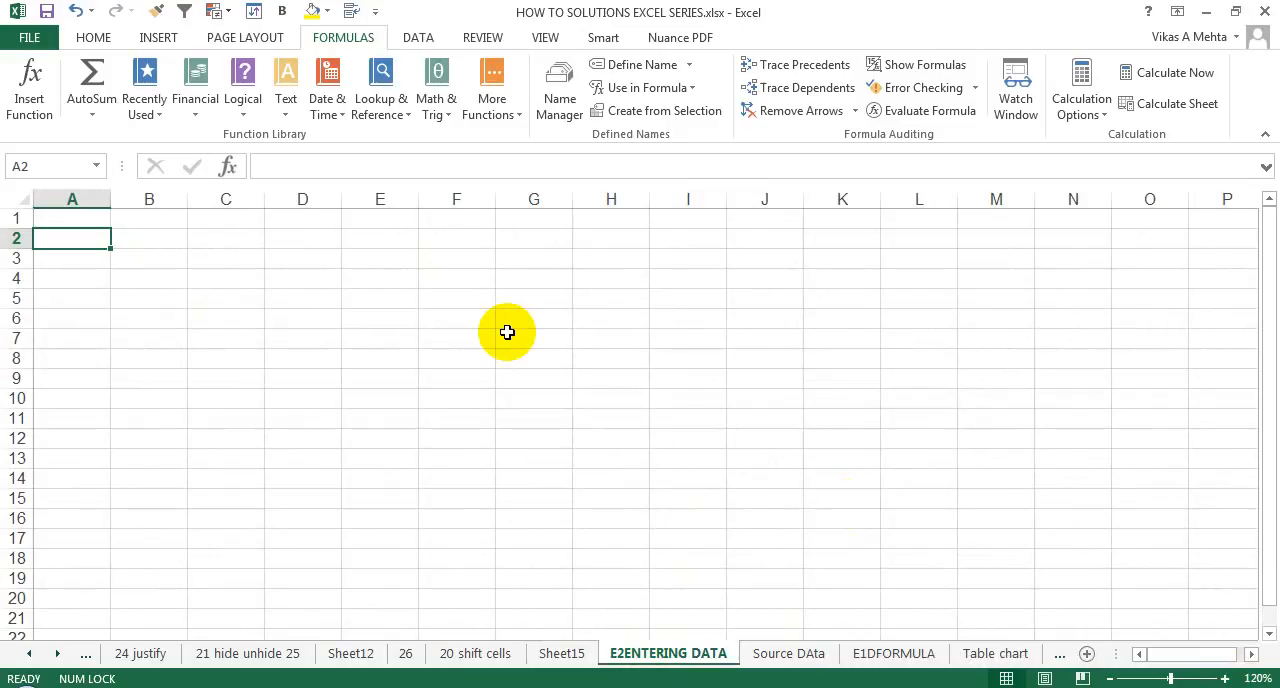
{"action": "left_click", "coordinate": [507, 332]}
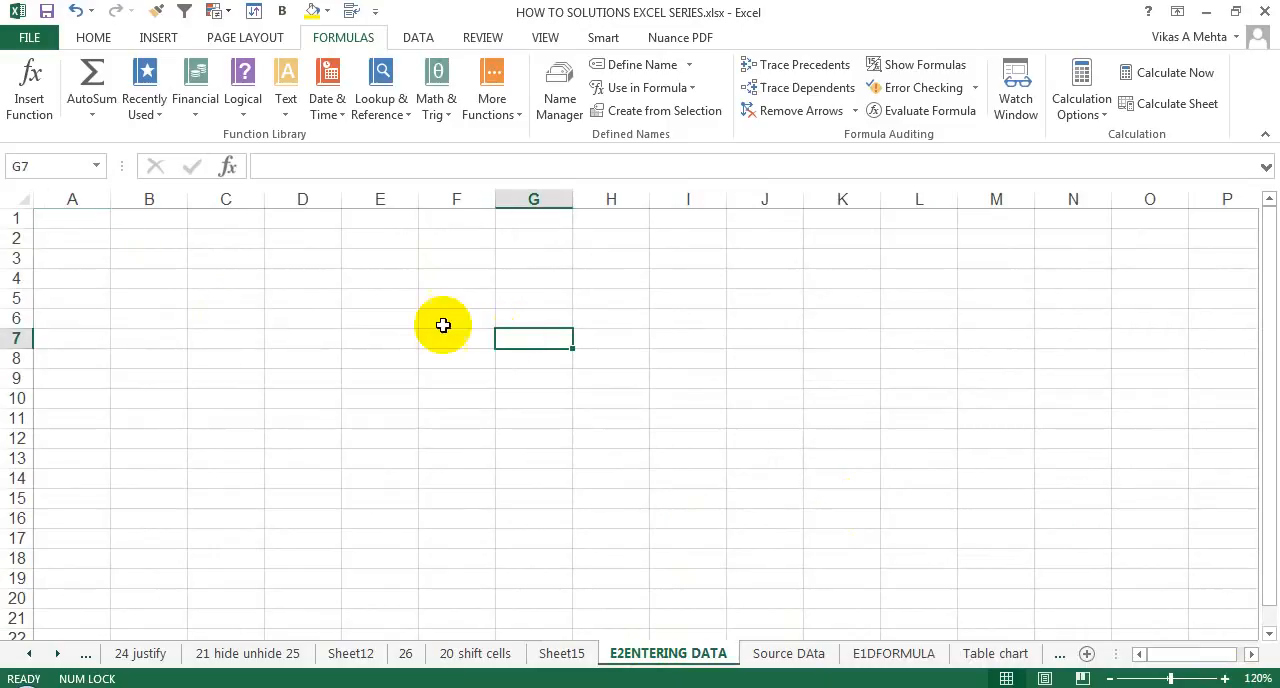
{"action": "left_click", "coordinate": [398, 305]}
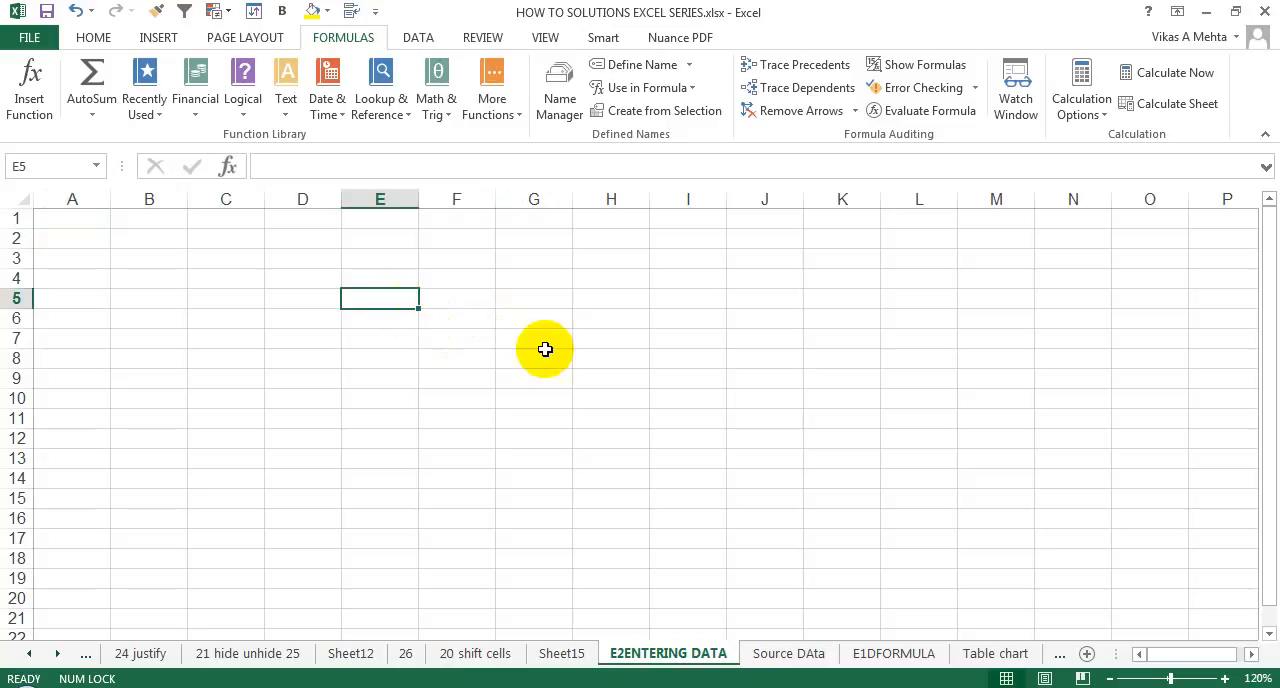
{"action": "left_click", "coordinate": [1224, 679]}
{"action": "left_click", "coordinate": [1224, 679]}
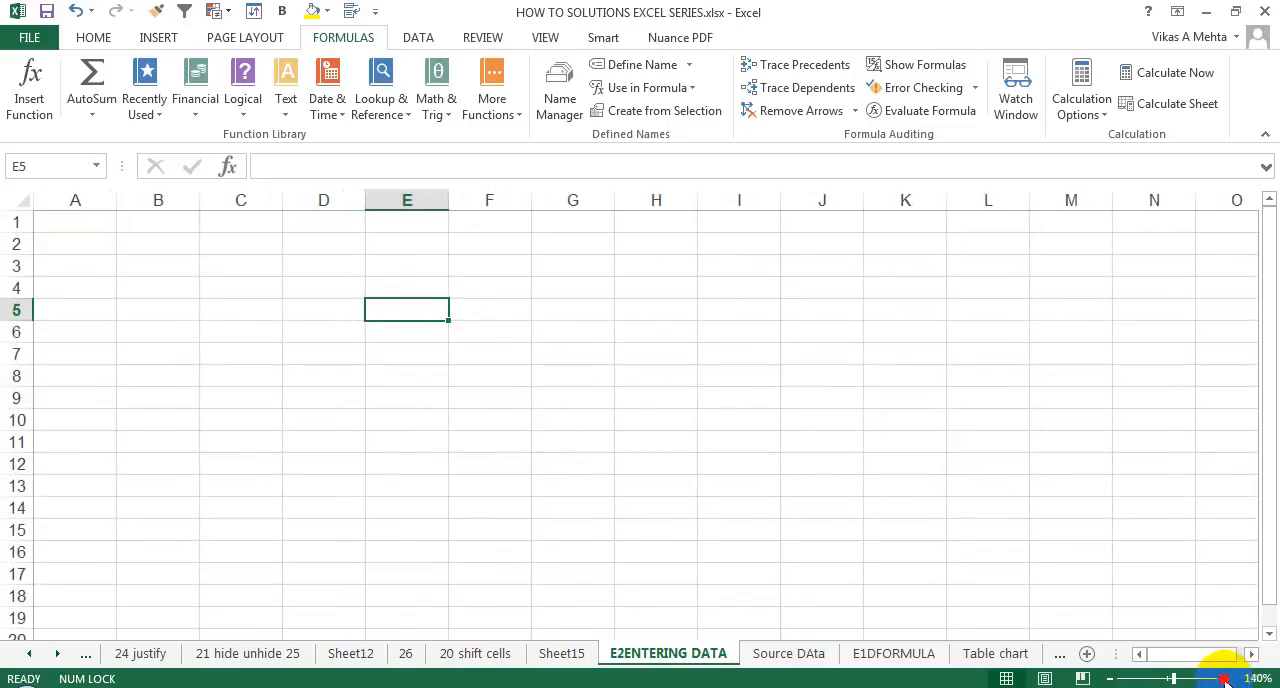
Enter the text "Person" in cell A2.
{"action": "left_click", "coordinate": [183, 287]}
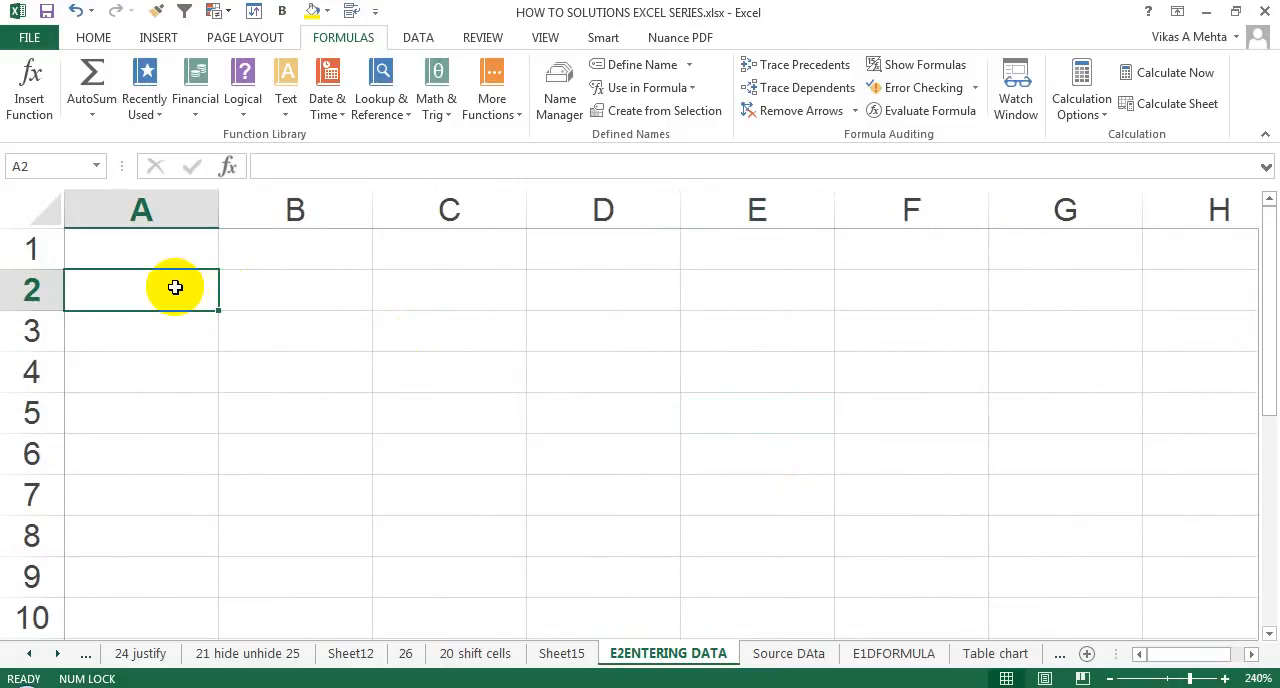
{"action": "type", "text": "p"}
{"action": "key", "text": "BackSpace"}
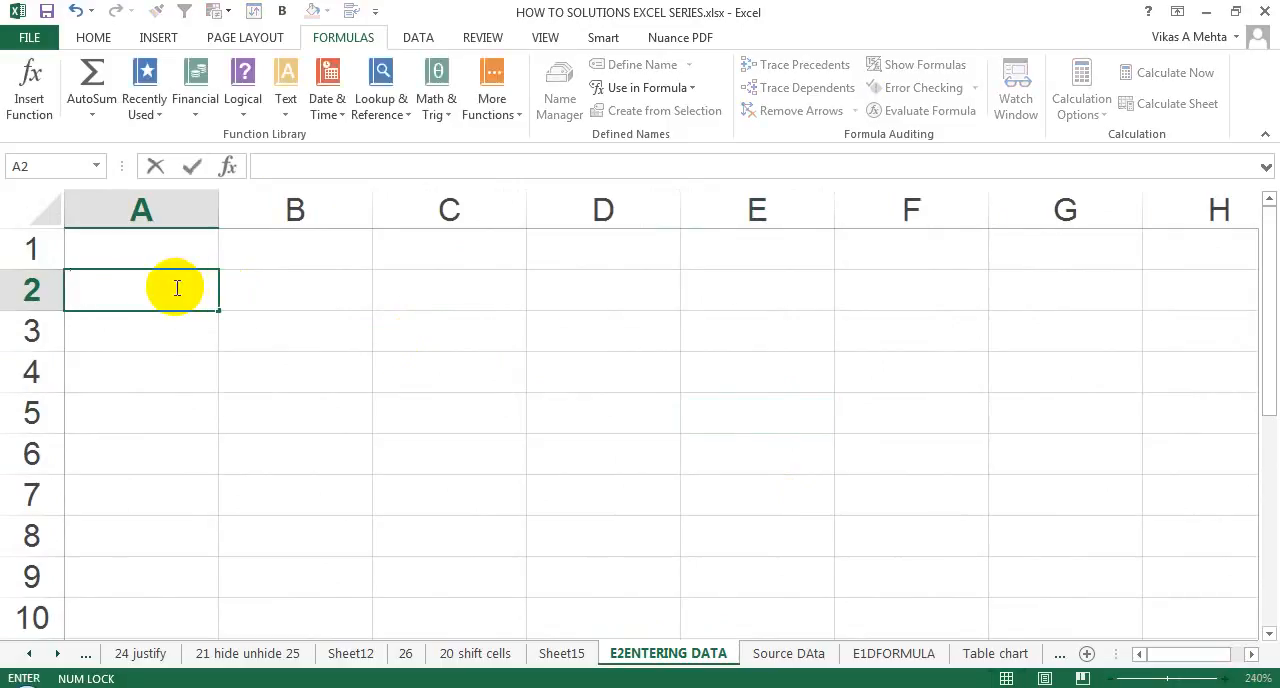
{"action": "type", "text": "Perso"}
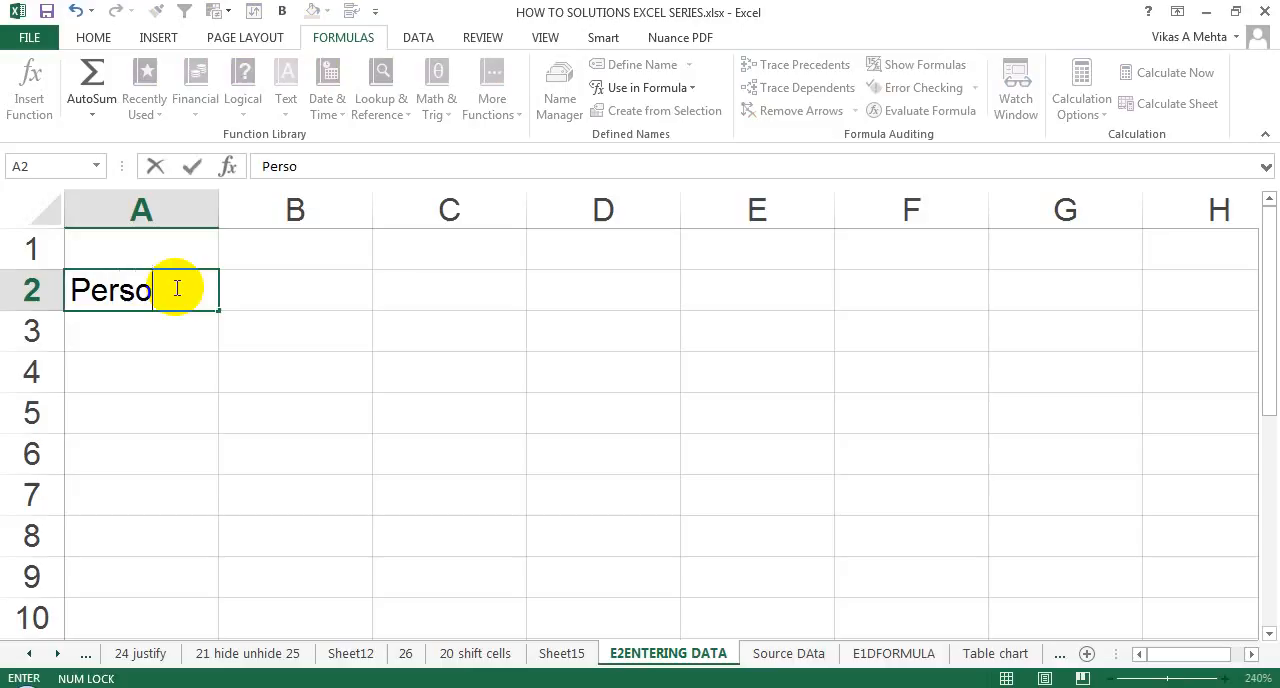
{"action": "type", "text": "n"}
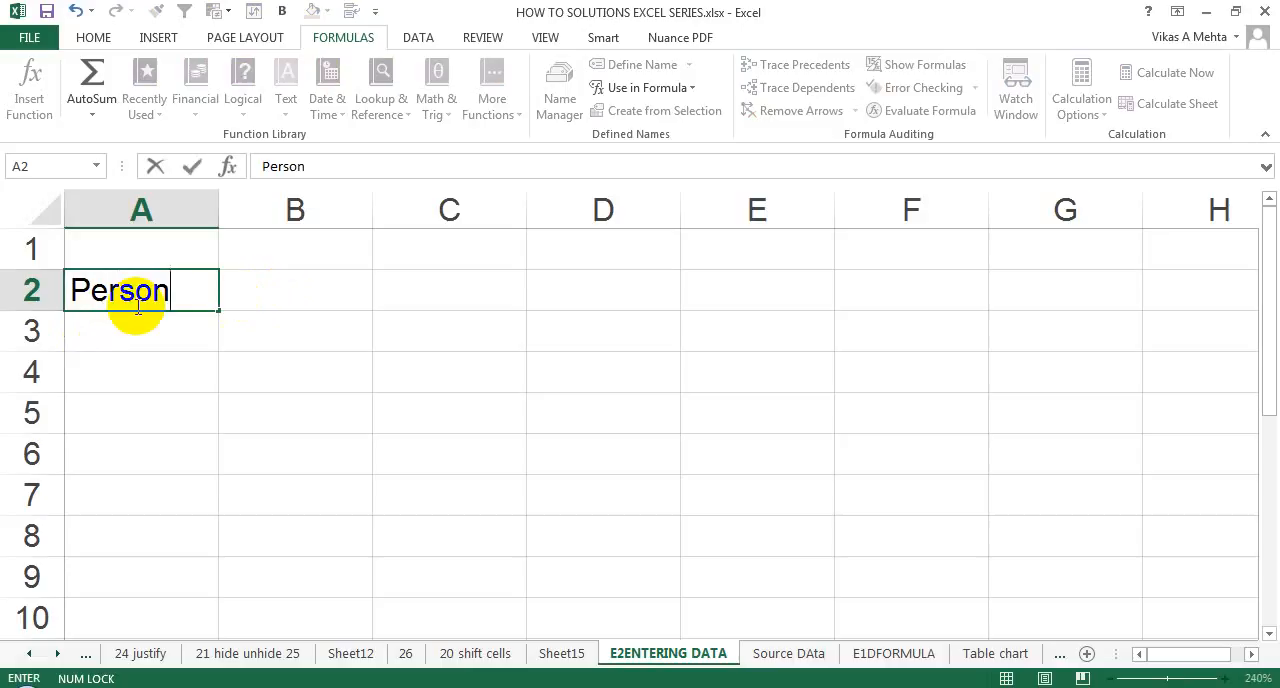
{"action": "key", "text": "Return"}
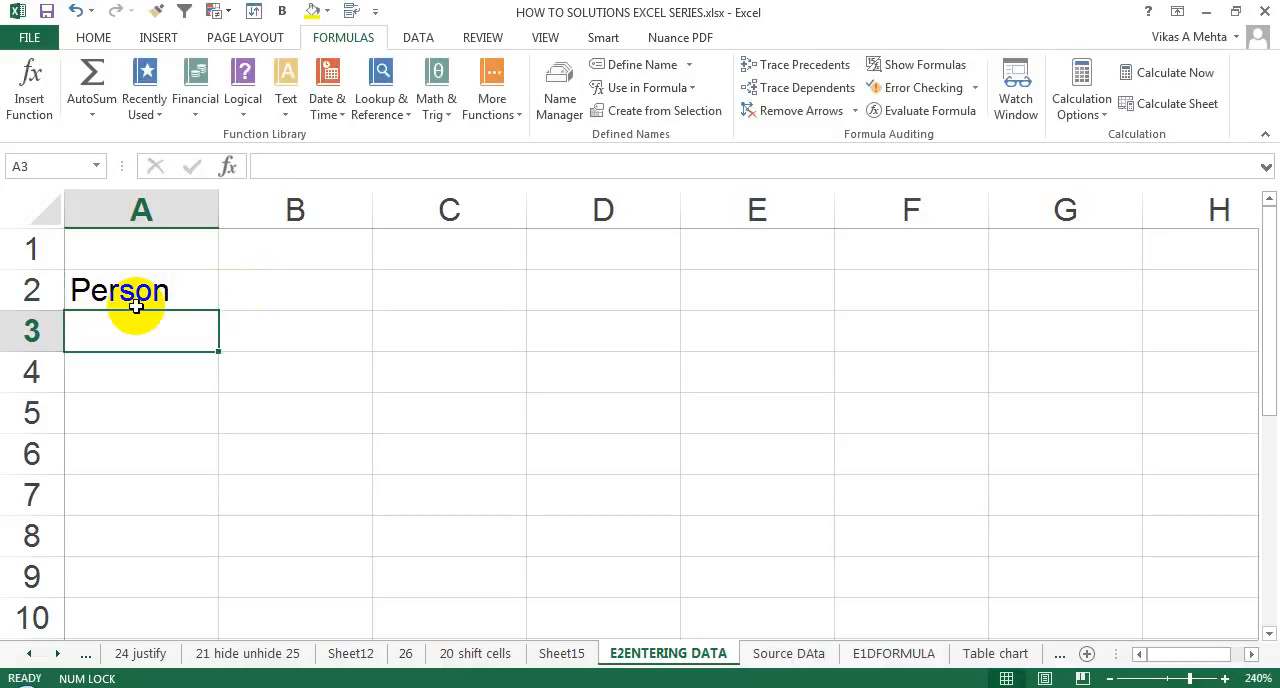
Enter the text "Sales" in cell A3 below Person.
{"action": "type", "text": "Sales"}
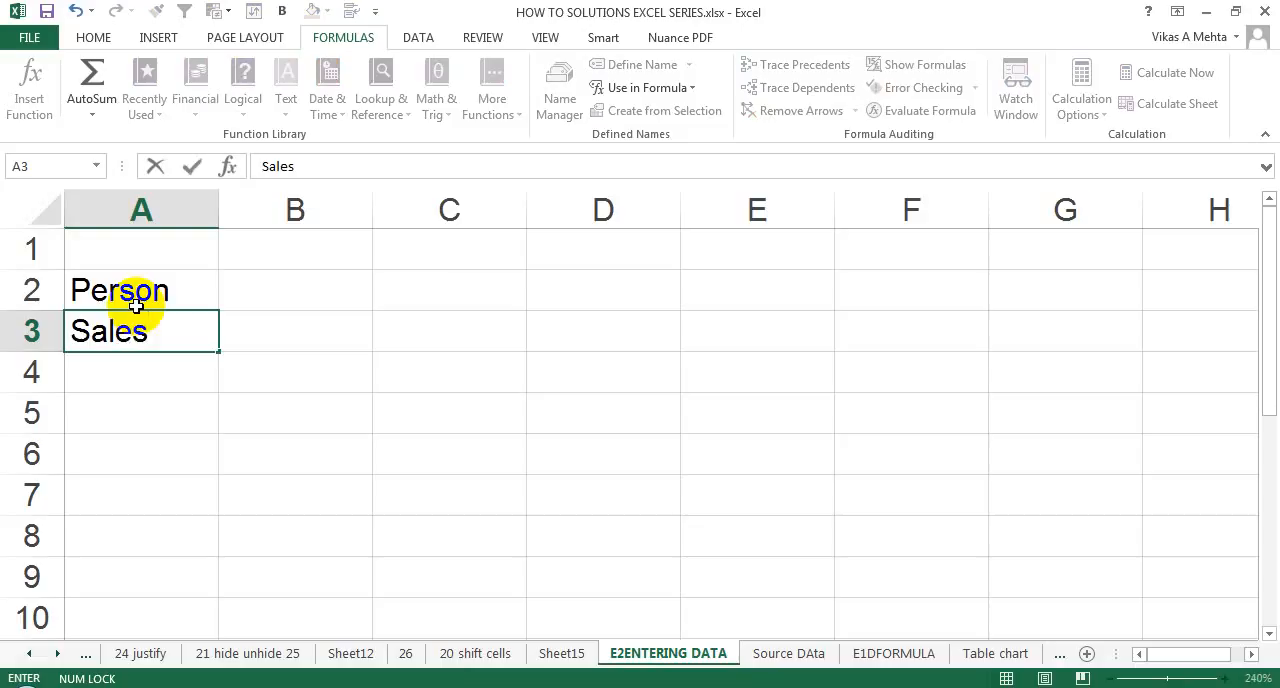
{"action": "type", "text": "sdf"}
{"action": "key", "text": "BackSpace"}
{"action": "key", "text": "BackSpace"}
{"action": "key", "text": "BackSpace"}
{"action": "key", "text": "Return"}
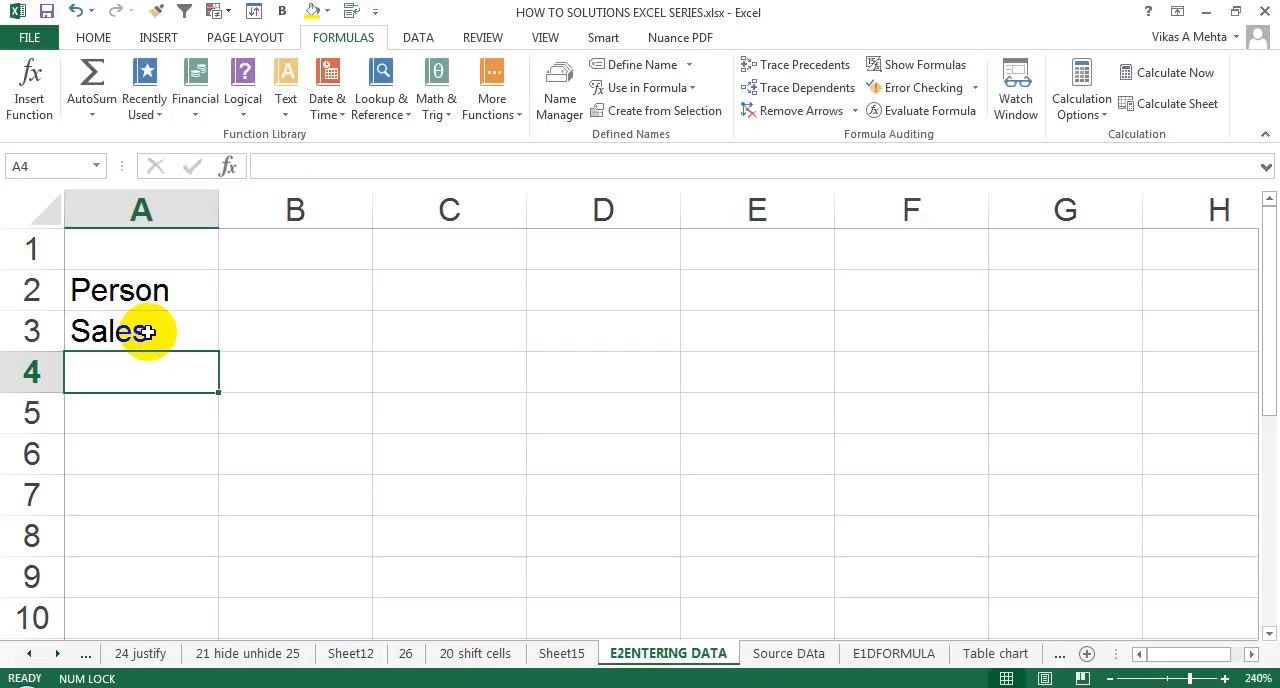
Edit the existing text in cell A3 to read "Sales year".
{"action": "left_click", "coordinate": [147, 332]}
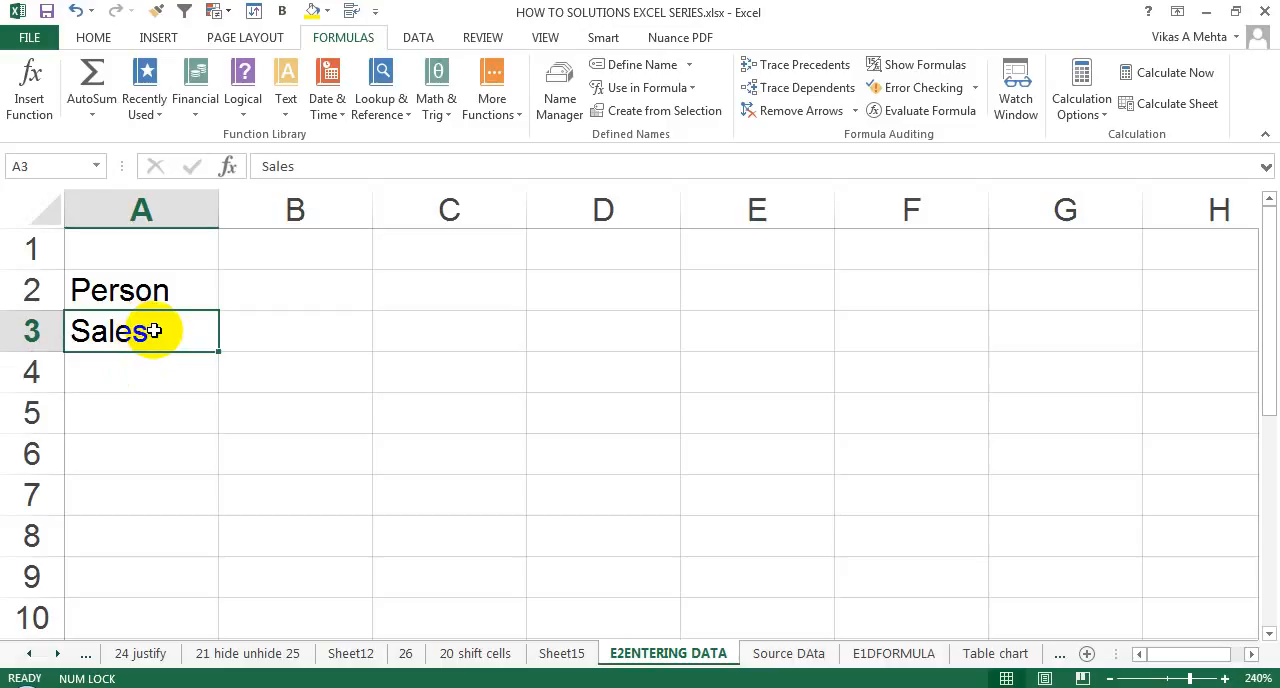
{"action": "double_click", "coordinate": [153, 331]}
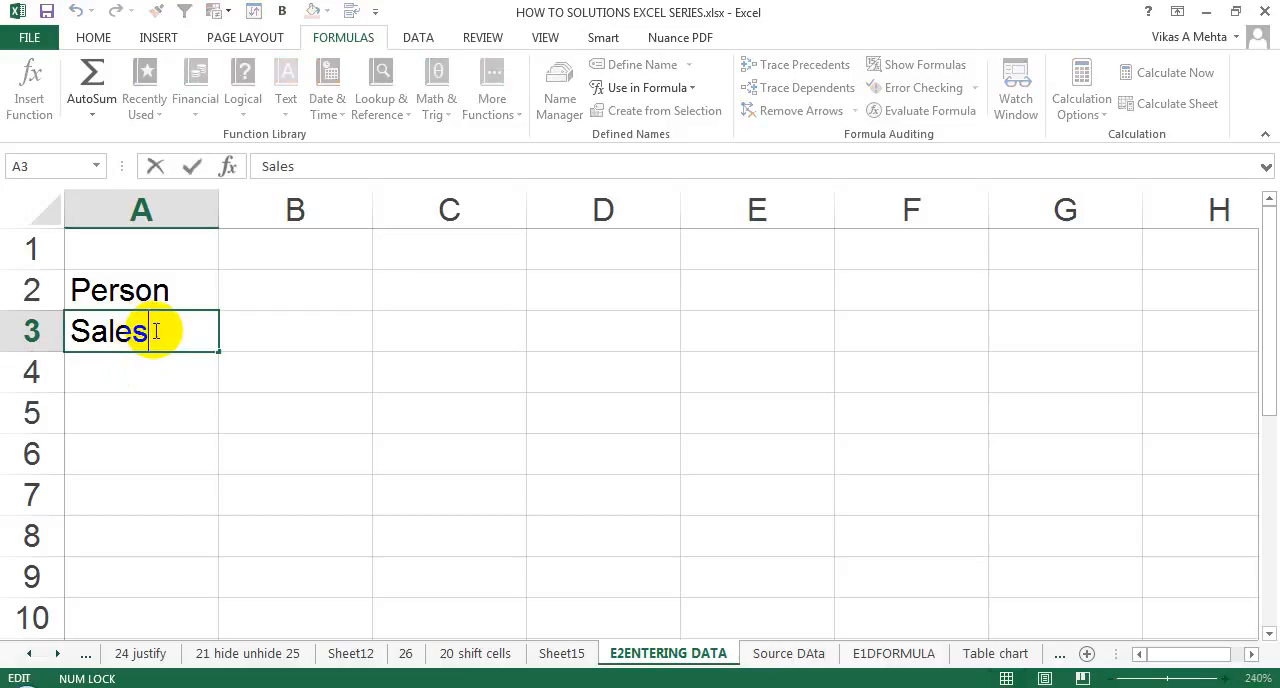
{"action": "type", "text": "yea"}
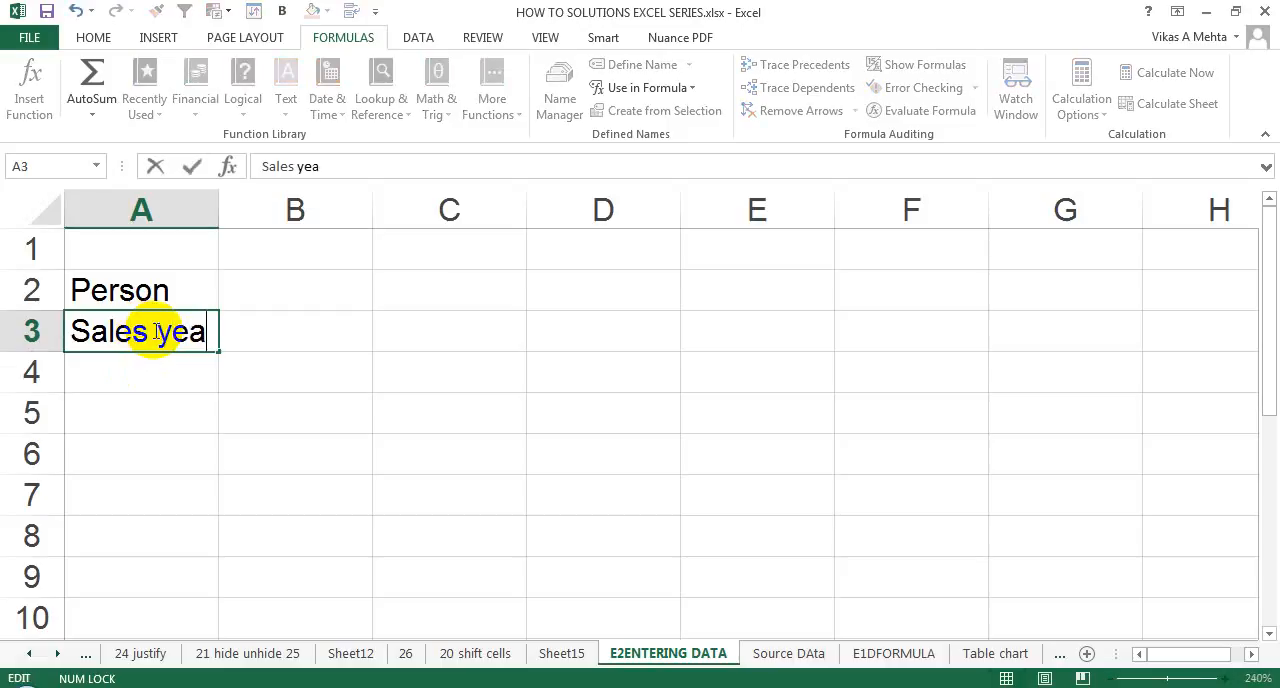
{"action": "type", "text": "r"}
{"action": "key", "text": "Return"}
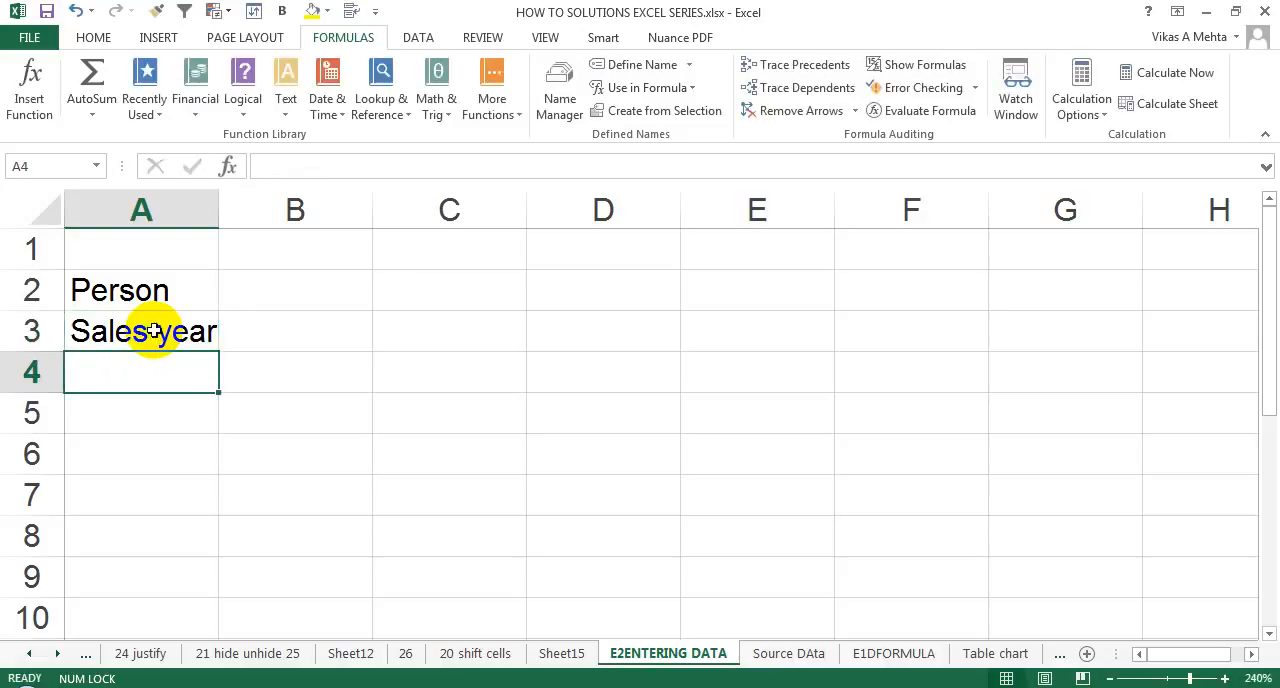
Remove the word "year" from cell A3 by editing its content, leaving "Sales".
{"action": "left_click", "coordinate": [153, 331]}
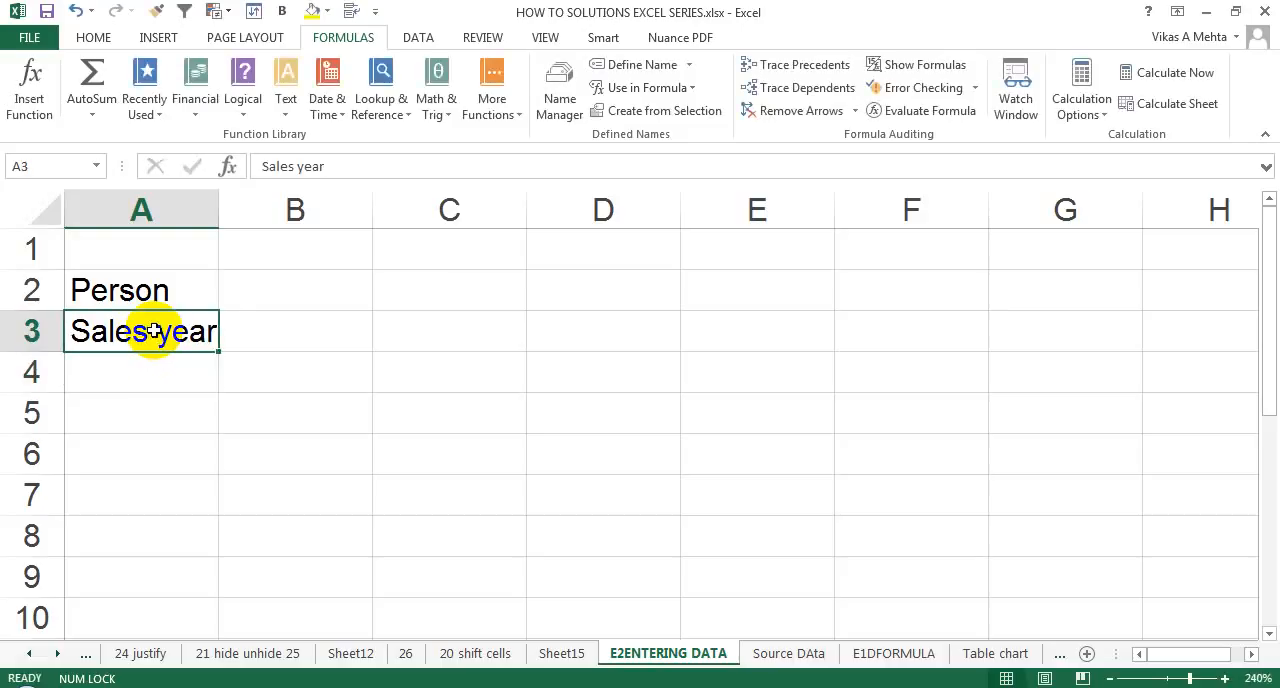
{"action": "key", "text": "F2"}
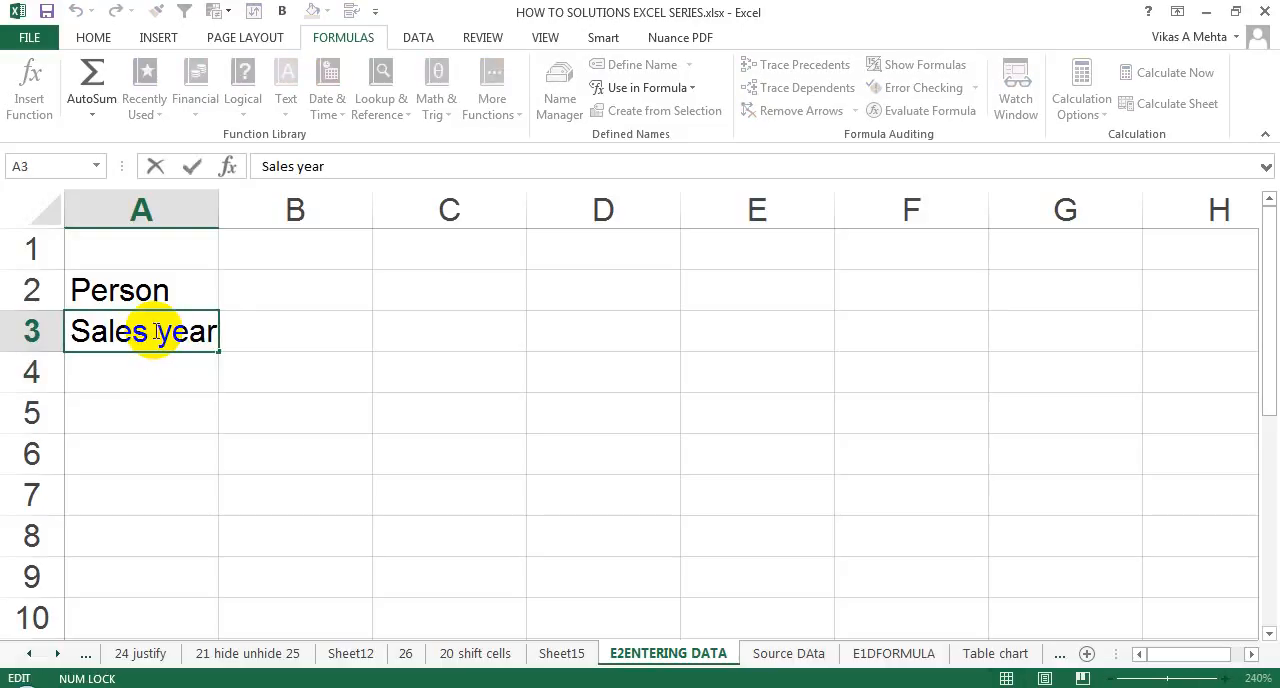
{"action": "key", "text": "BackSpace"}
{"action": "key", "text": "BackSpace"}
{"action": "key", "text": "BackSpace"}
{"action": "key", "text": "BackSpace"}
{"action": "key", "text": "BackSpace"}
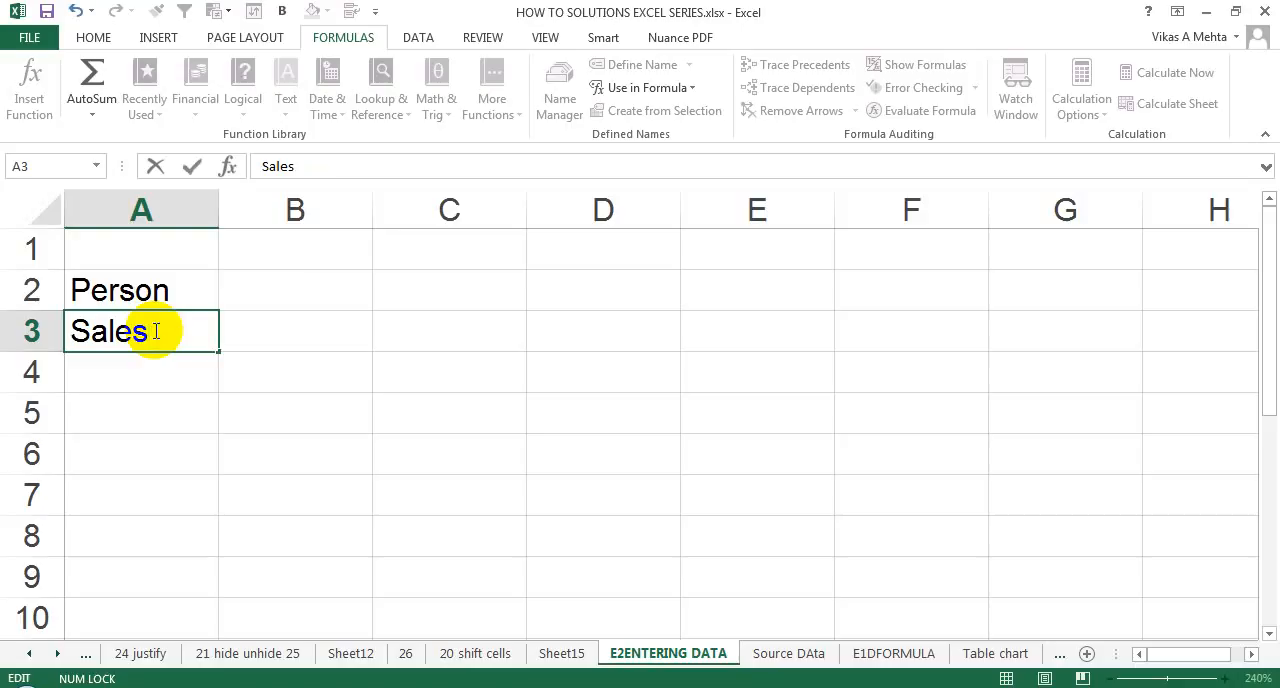
{"action": "key", "text": "Return"}
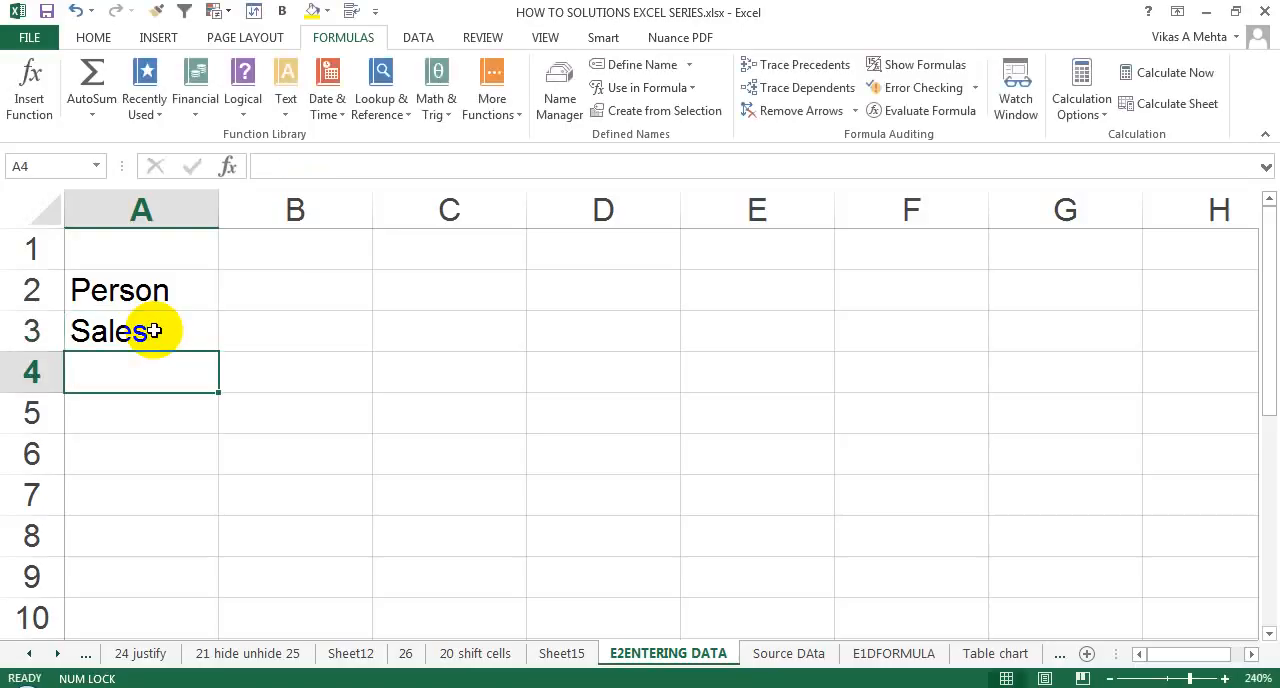
{"action": "left_click", "coordinate": [152, 331]}
{"action": "key", "text": "F2"}
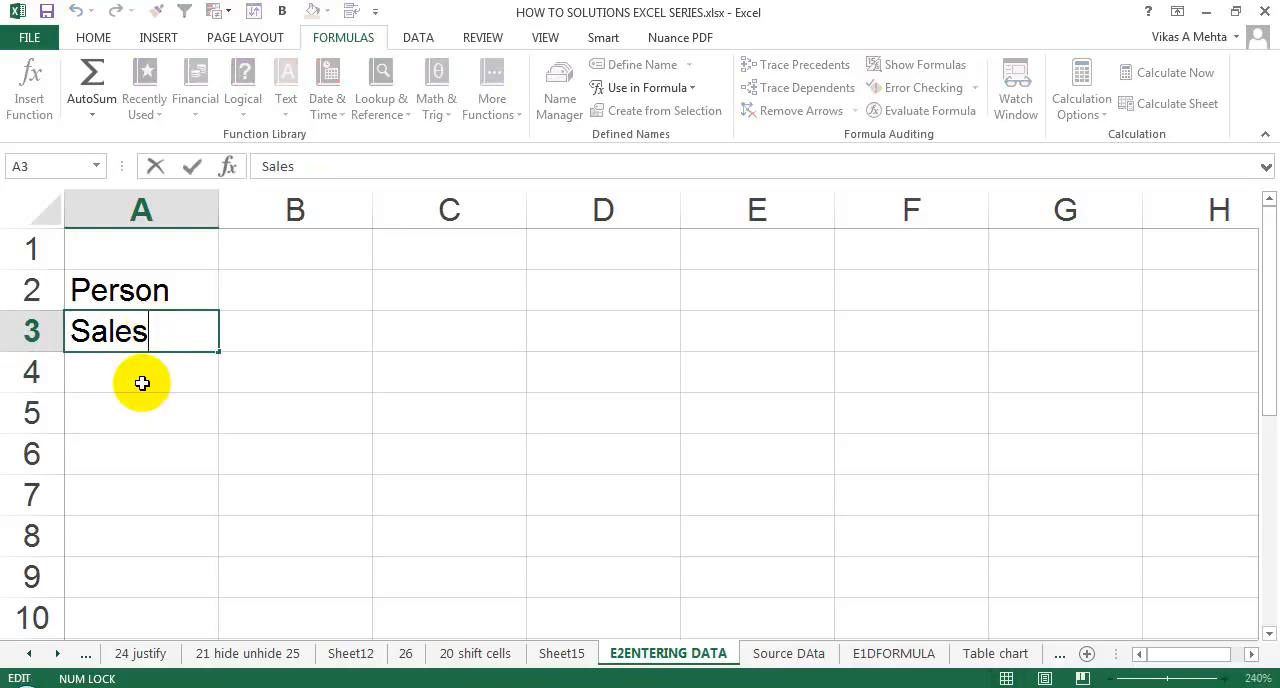
{"action": "key", "text": "Return"}
Edit cell A3, replacing its text with "Person Profit".
{"action": "left_click", "coordinate": [141, 334]}
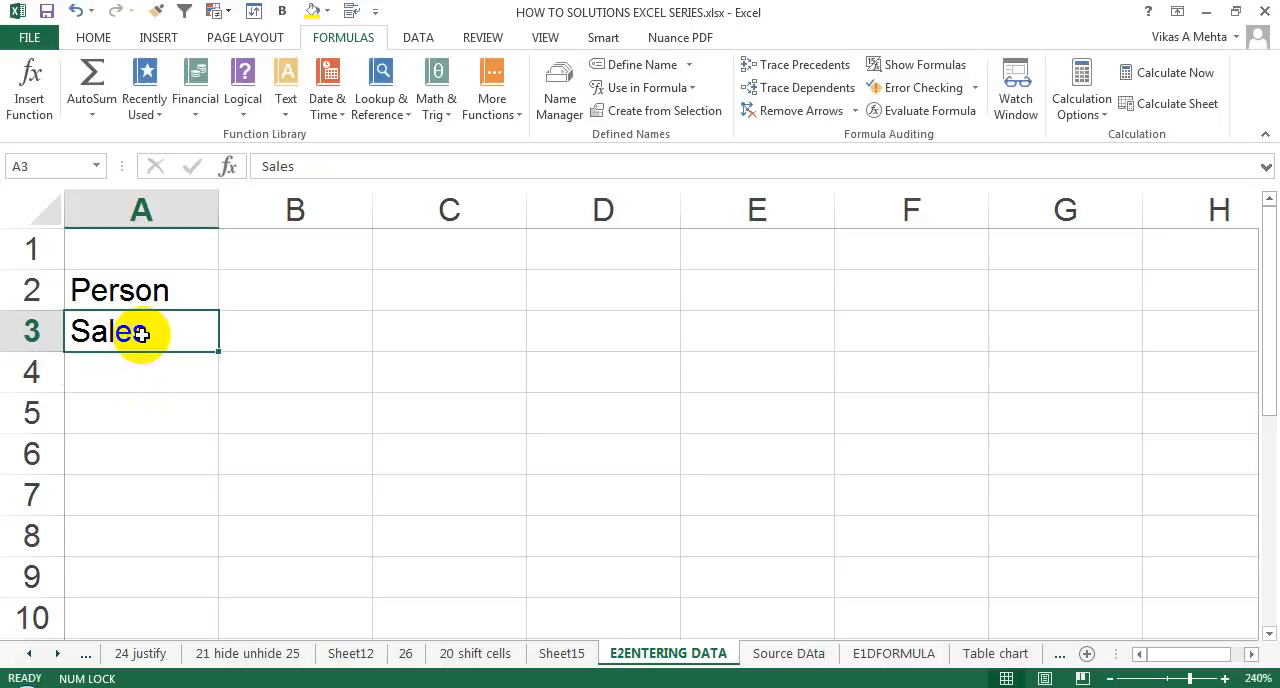
{"action": "double_click", "coordinate": [150, 332]}
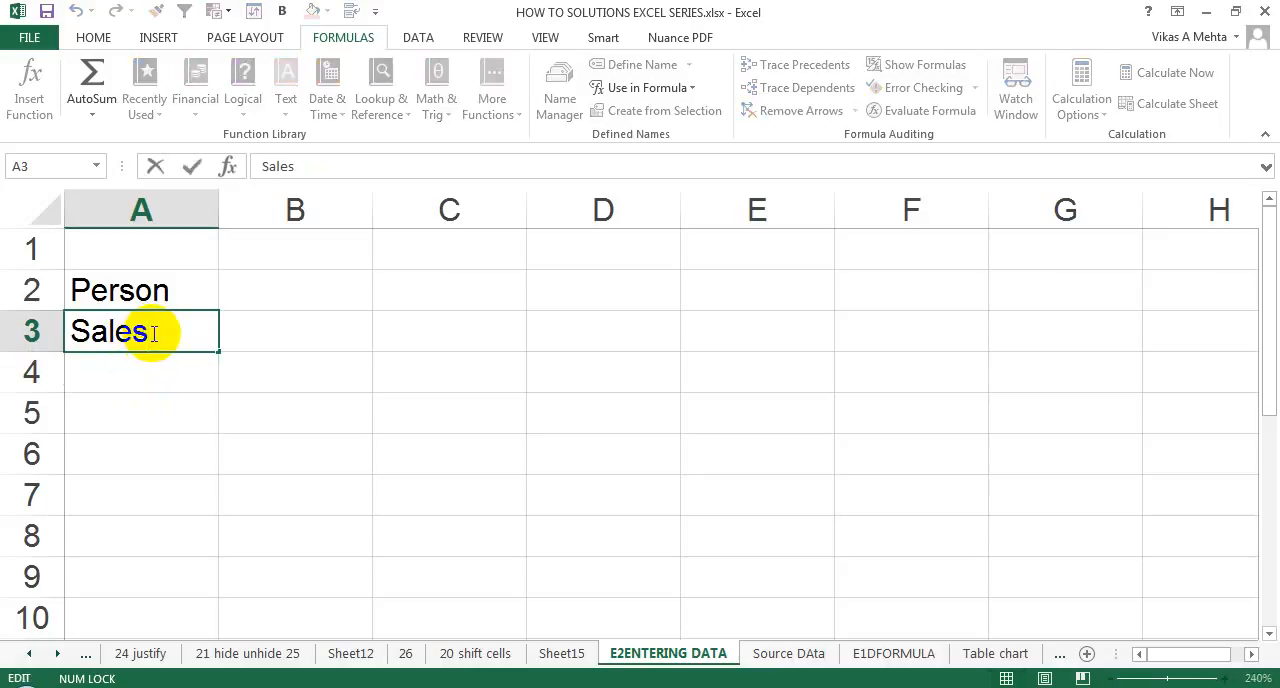
{"action": "key", "text": "BackSpace"}
{"action": "key", "text": "BackSpace"}
{"action": "key", "text": "BackSpace"}
{"action": "key", "text": "BackSpace"}
{"action": "key", "text": "BackSpace"}
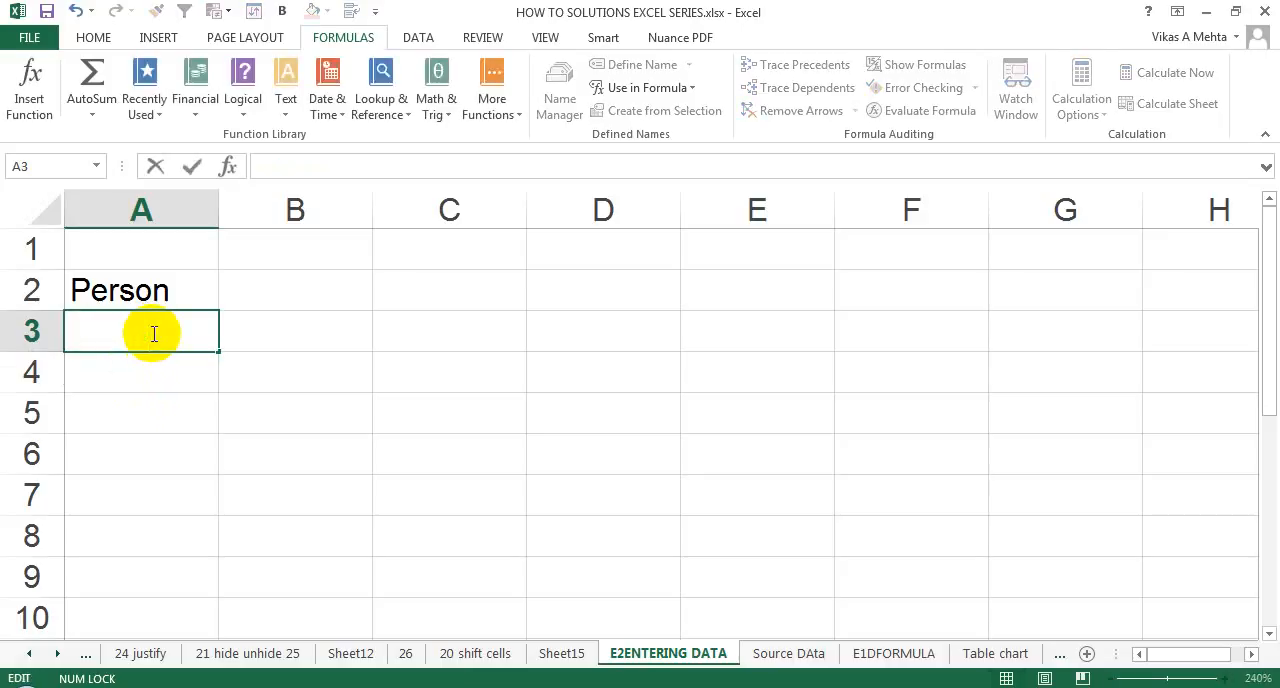
{"action": "type", "text": "Sa"}
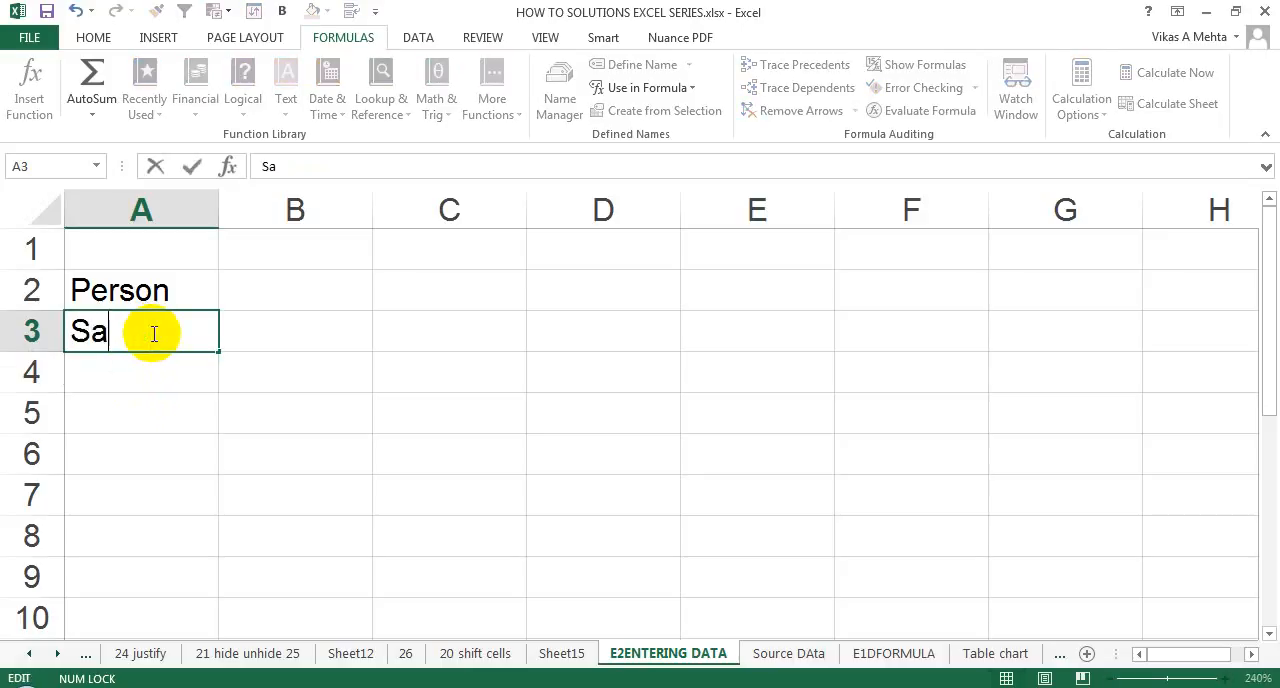
{"action": "key", "text": "BackSpace"}
{"action": "key", "text": "BackSpace"}
{"action": "type", "text": "Person Sales"}
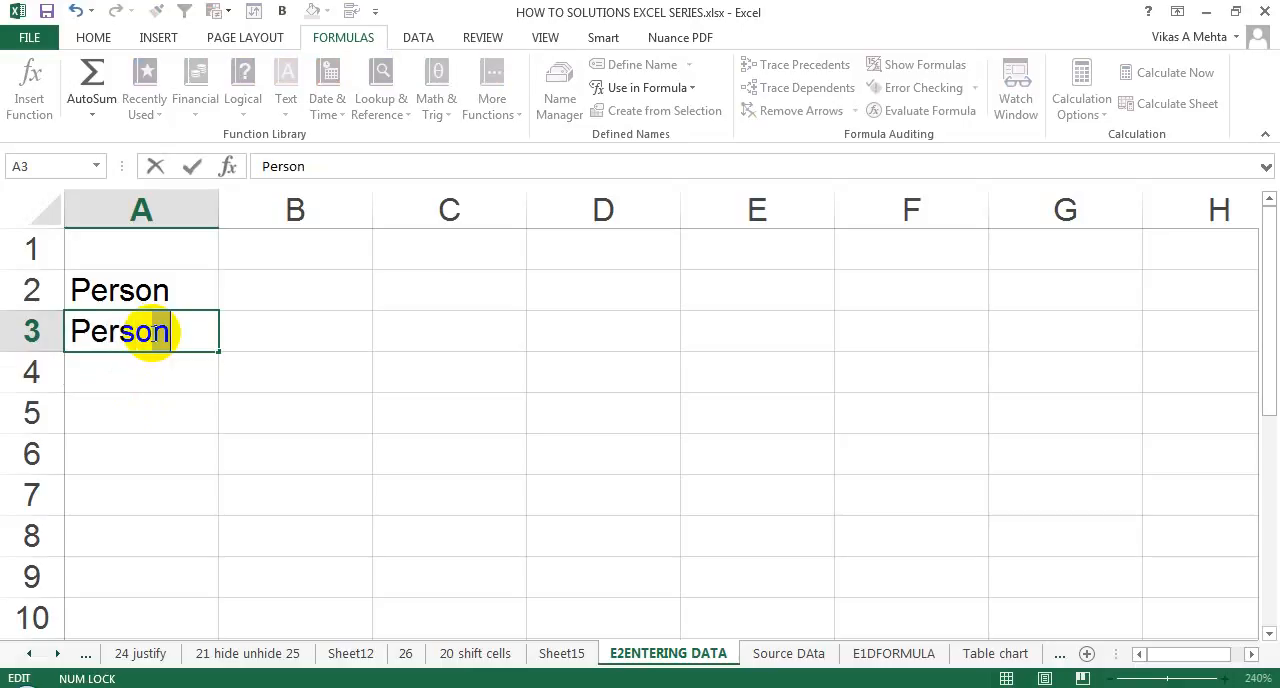
{"action": "key", "text": "BackSpace"}
{"action": "key", "text": "BackSpace"}
{"action": "key", "text": "BackSpace"}
{"action": "key", "text": "BackSpace"}
{"action": "key", "text": "BackSpace"}
{"action": "type", "text": "Profit"}
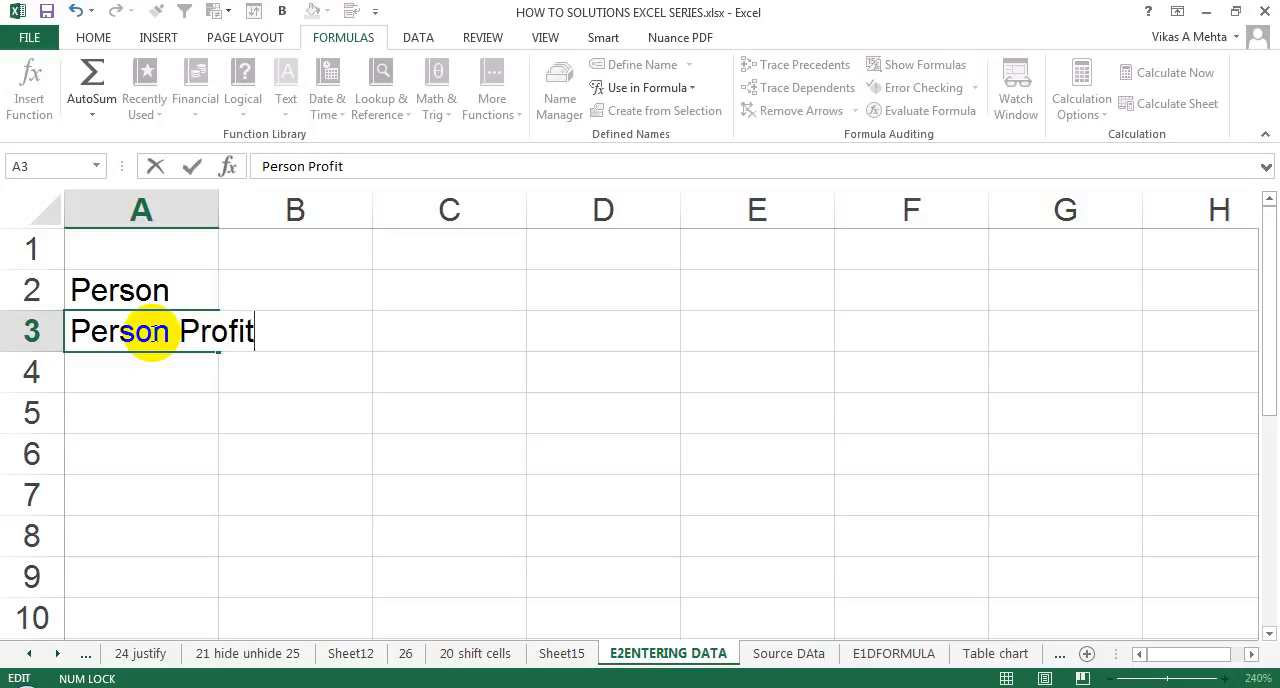
{"action": "key", "text": "Return"}
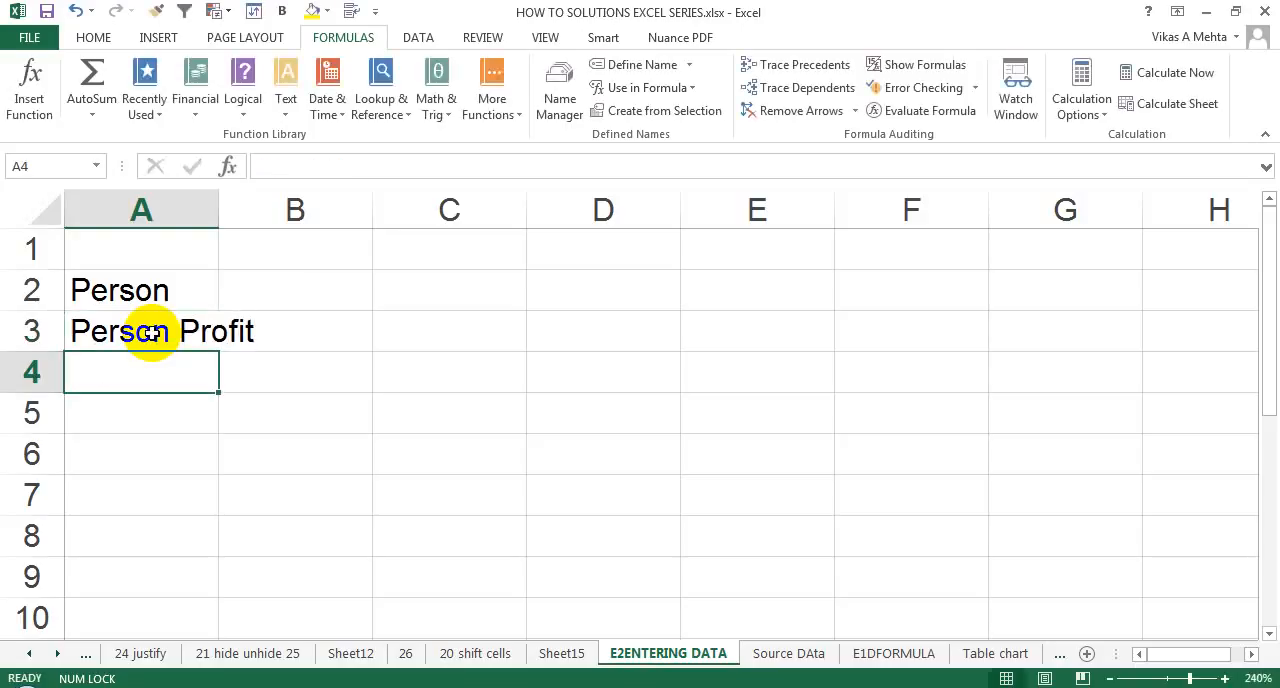
Overwrite the content of cell A3 with "Sales Profit", and select cell A2.
{"action": "left_click", "coordinate": [150, 333]}
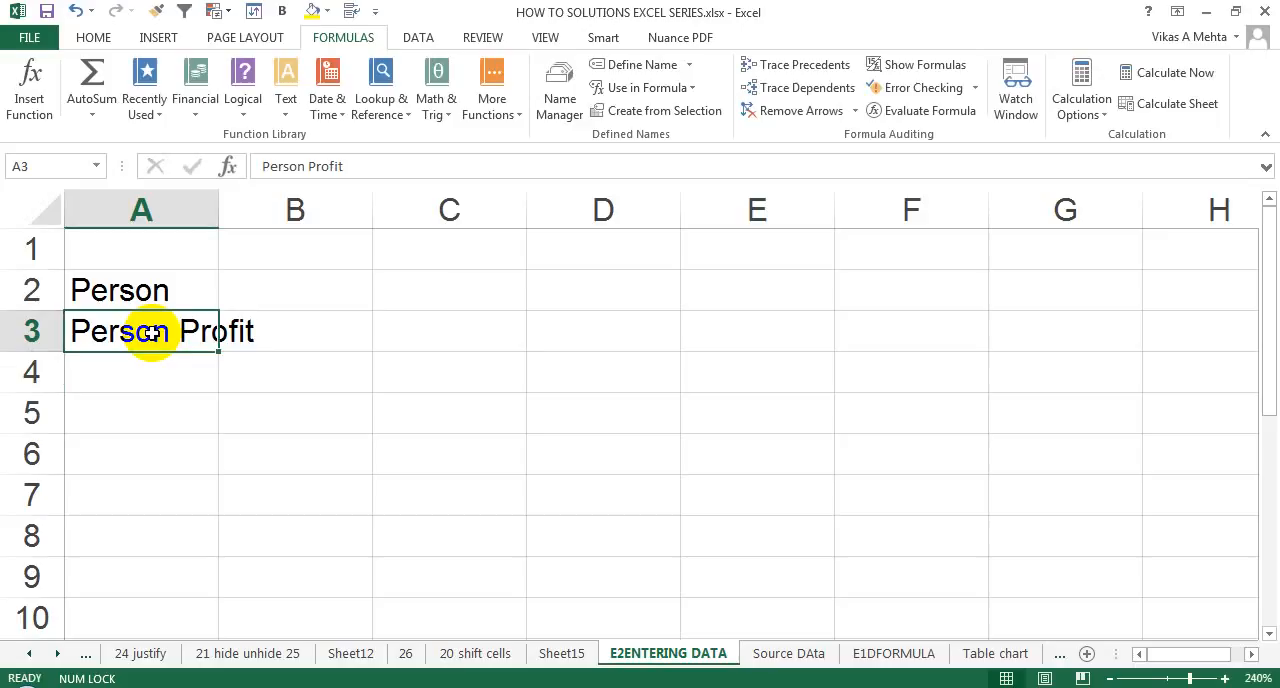
{"action": "type", "text": "Sales"}
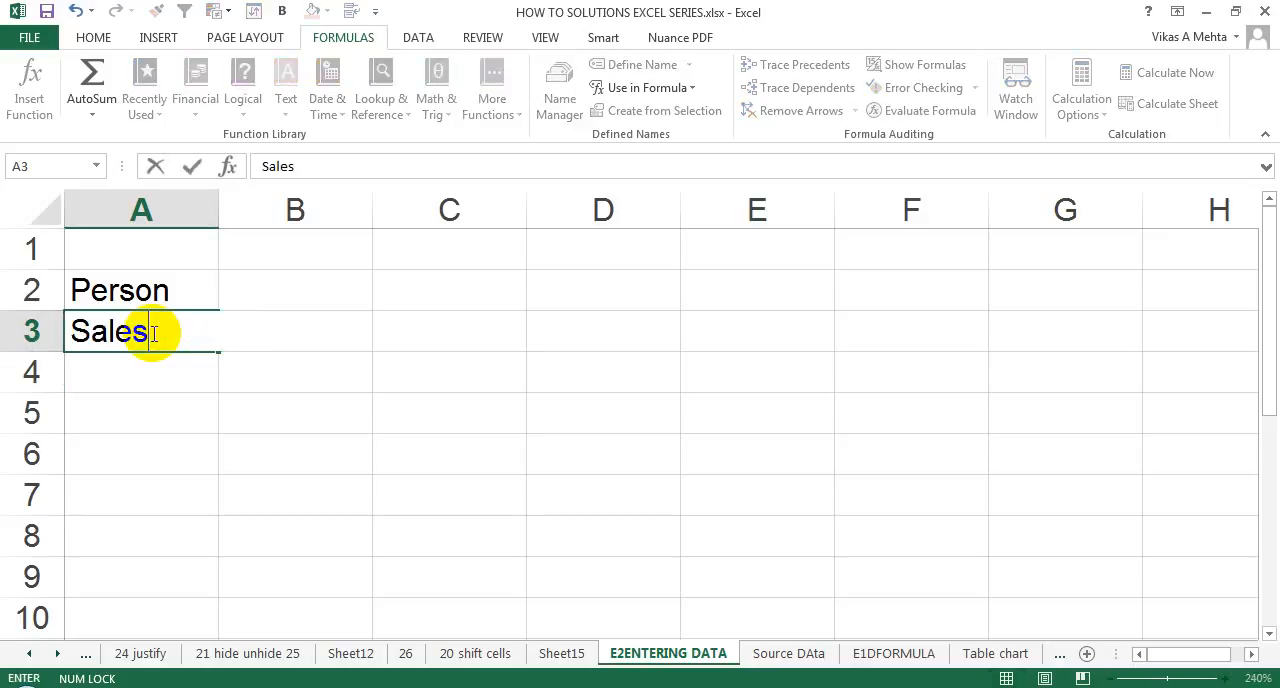
{"action": "type", "text": " Profit"}
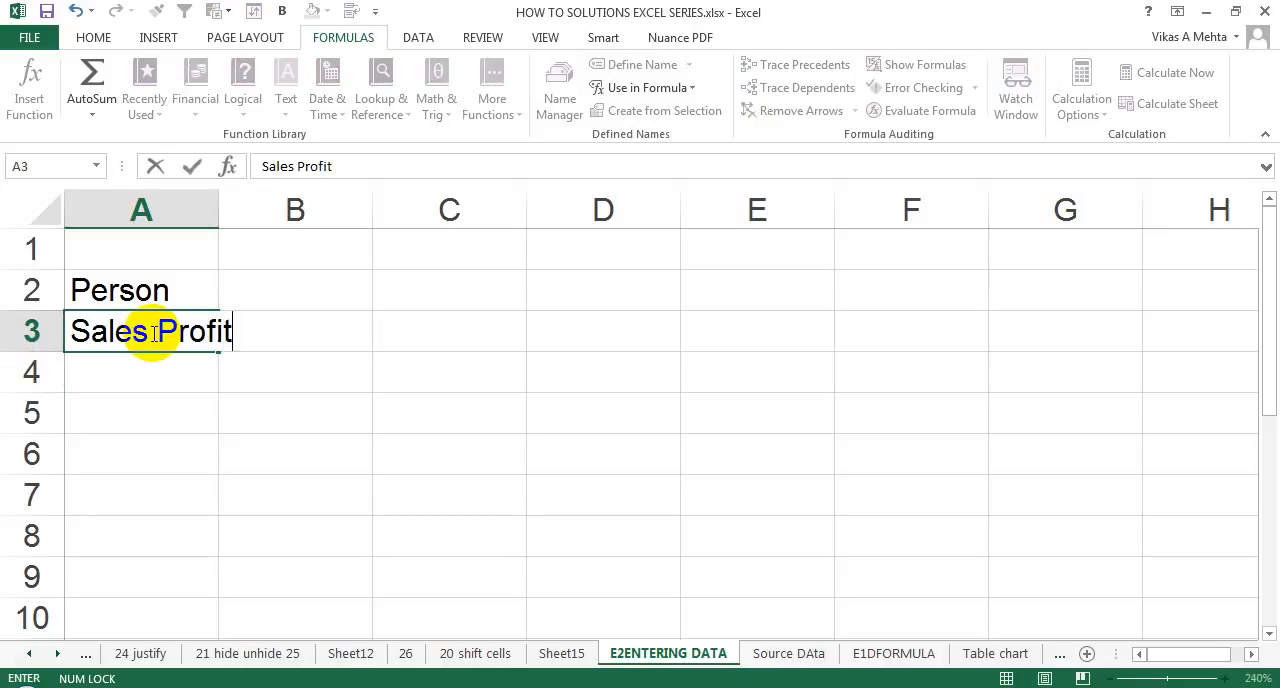
{"action": "key", "text": "Return"}
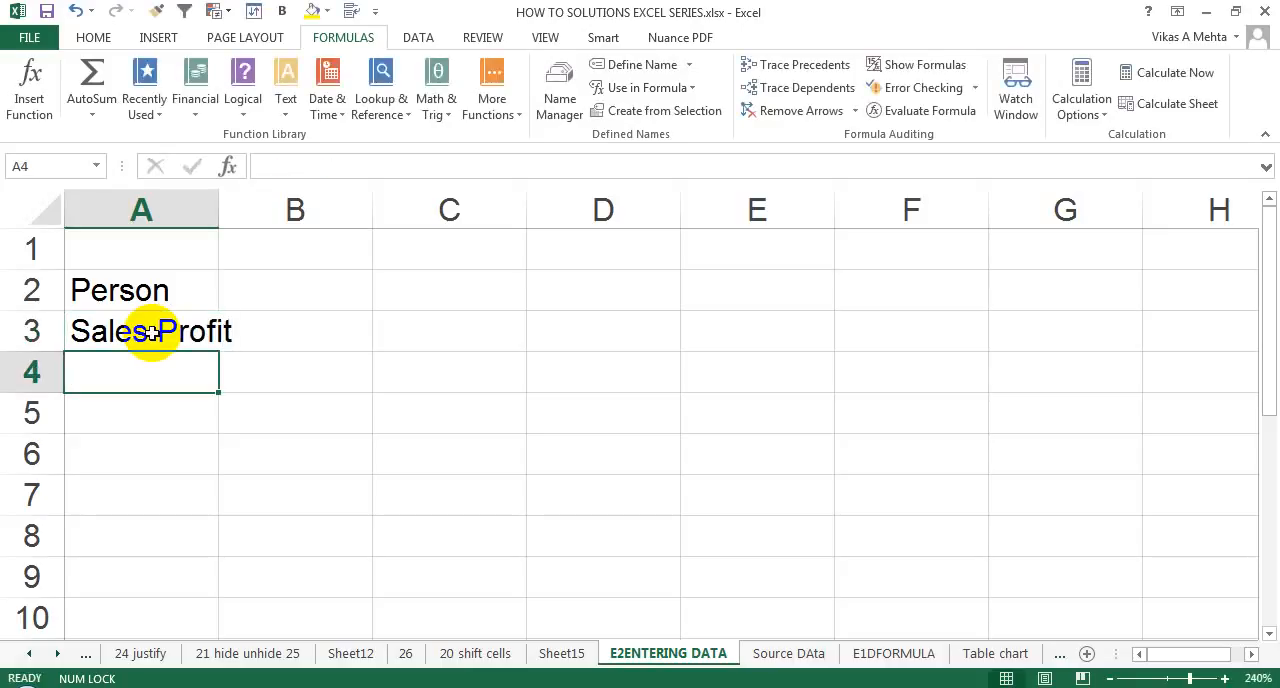
{"action": "left_click", "coordinate": [150, 333]}
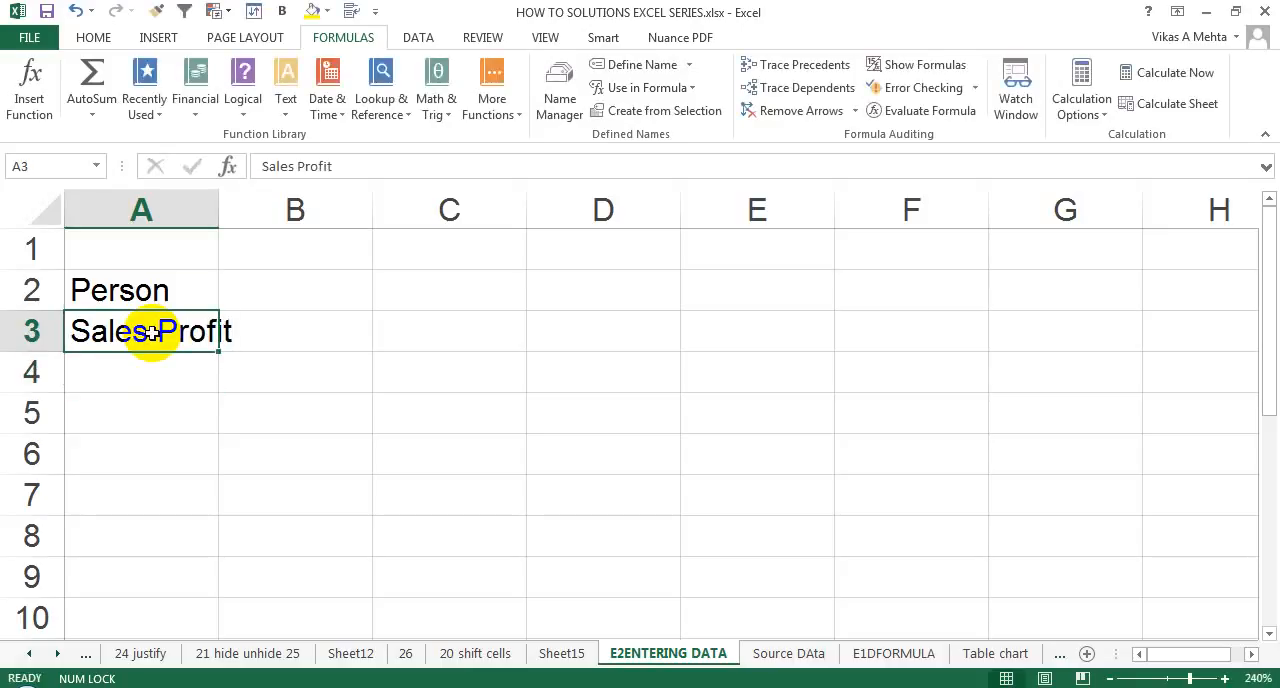
{"action": "key", "text": "Up"}
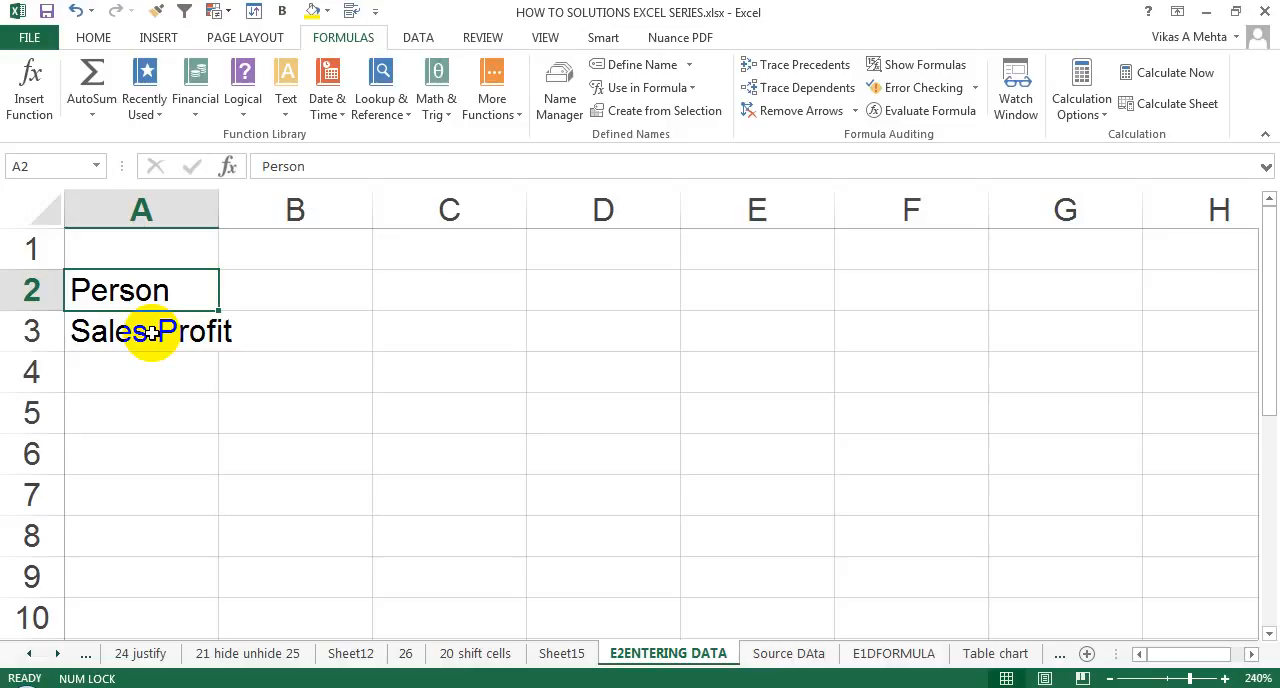
Enter a salesperson's first name in cell B2, beside the "Person" label, and reselect that cell.
{"action": "key", "text": "Right"}
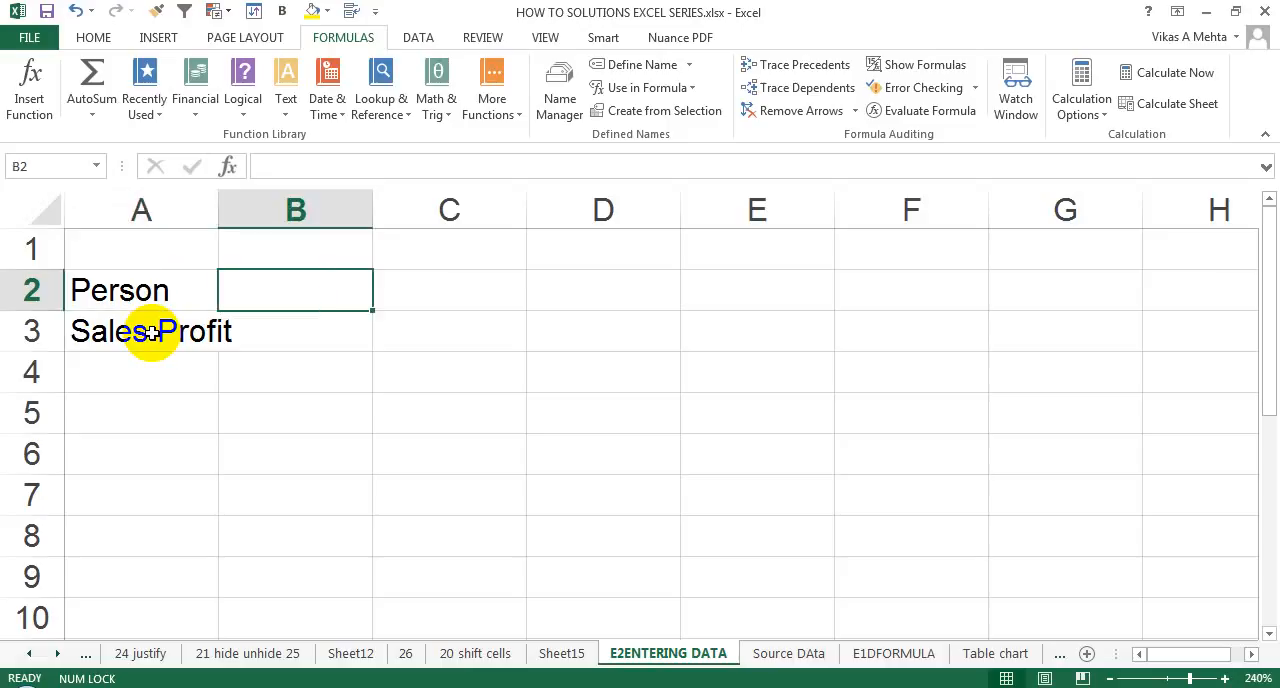
{"action": "type", "text": "p1"}
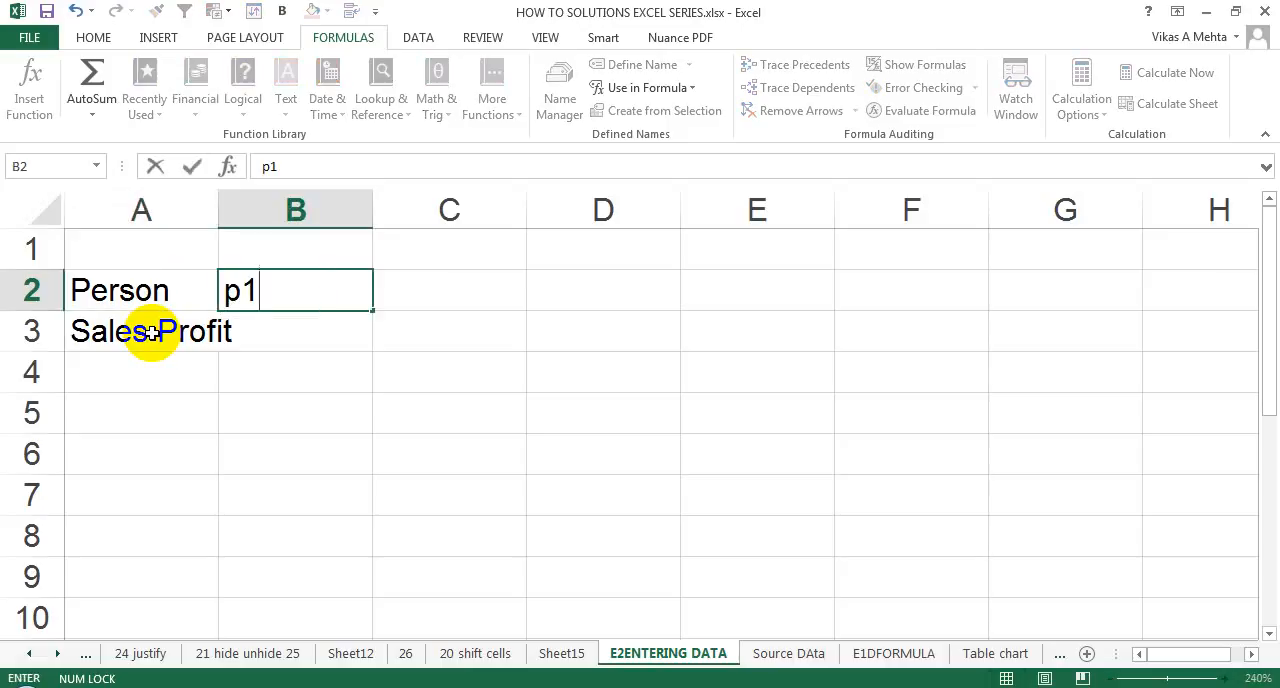
{"action": "key", "text": "BackSpace"}
{"action": "key", "text": "BackSpace"}
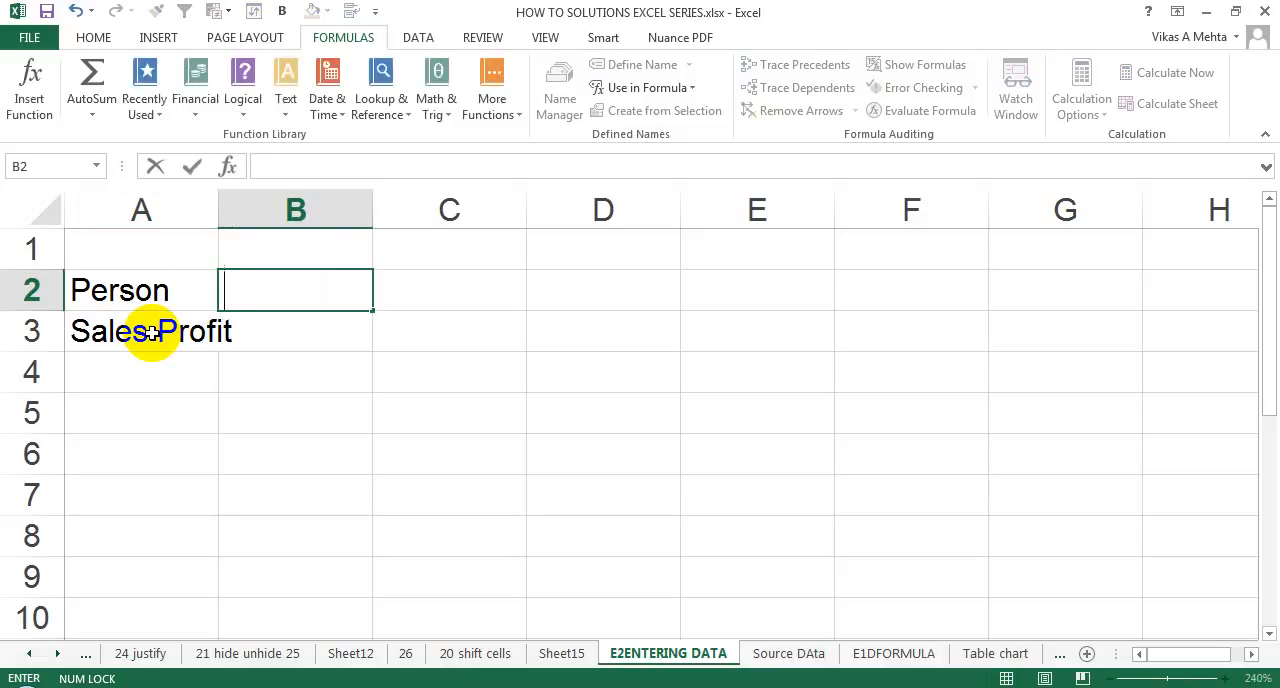
{"action": "type", "text": "john"}
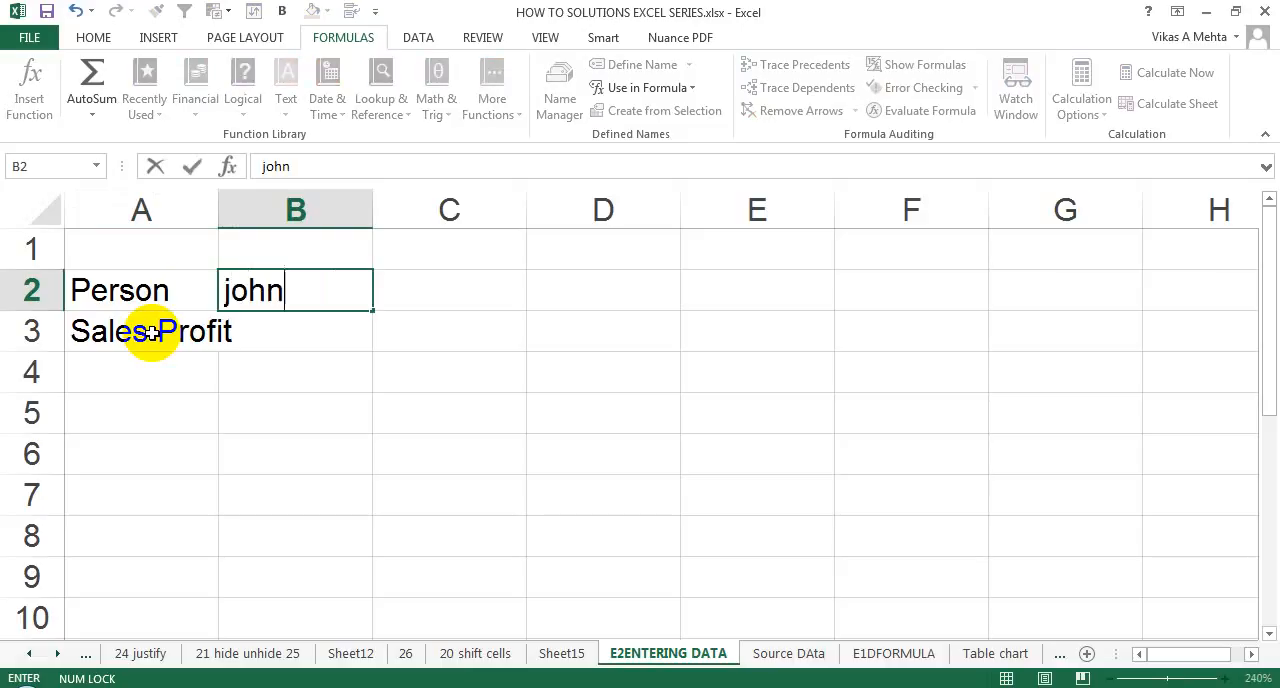
{"action": "left_click", "coordinate": [150, 332]}
{"action": "key", "text": "Up"}
{"action": "key", "text": "Right"}
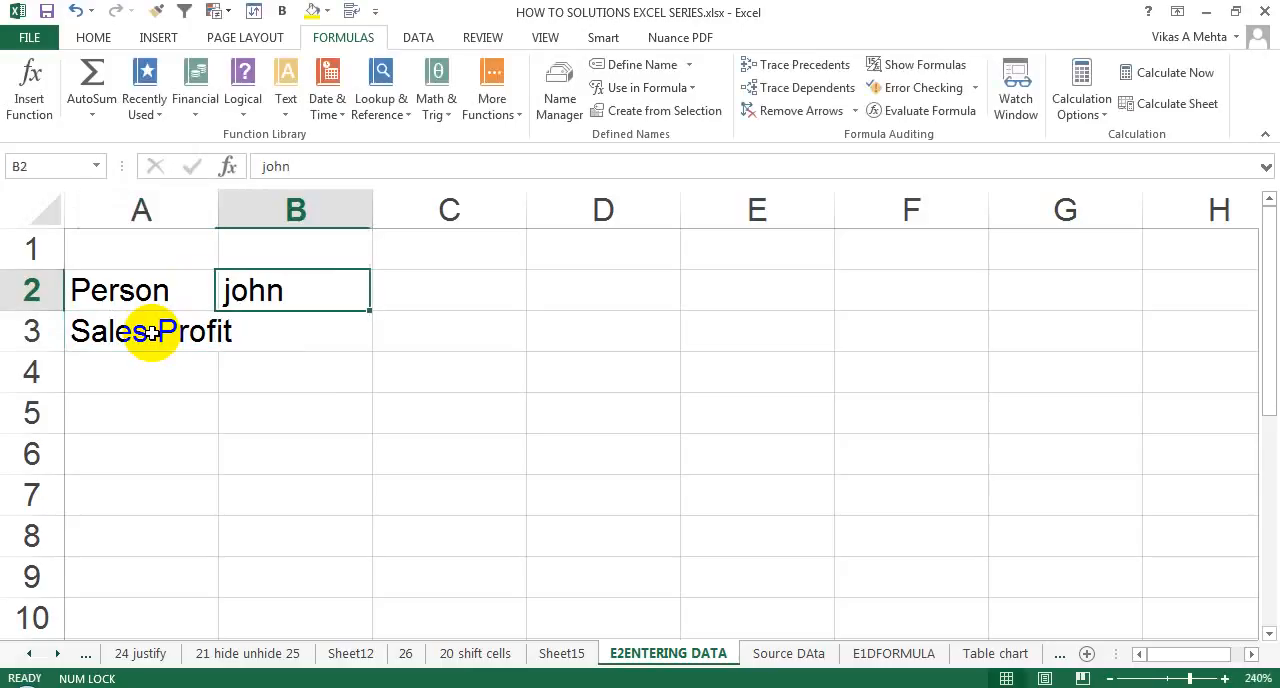
Widen column A so that the "Sales Profit" label in A3 fits inside its cell.
{"action": "key", "text": "Right"}
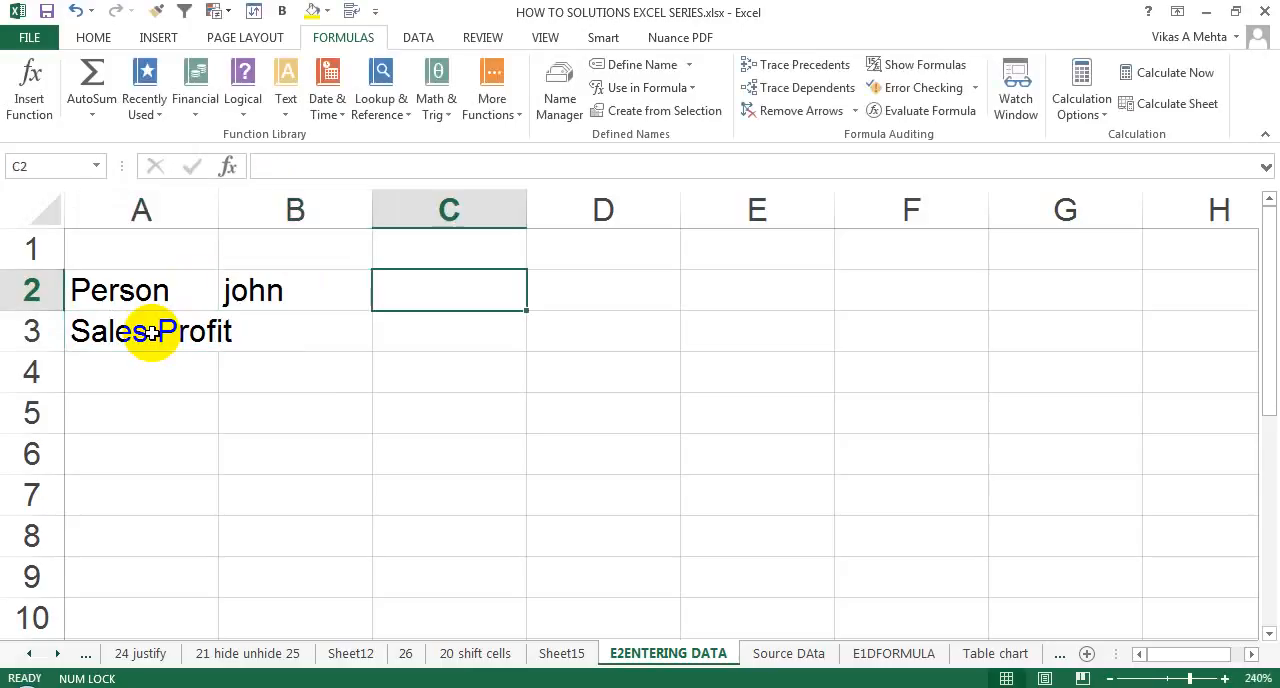
{"action": "key", "text": "Left"}
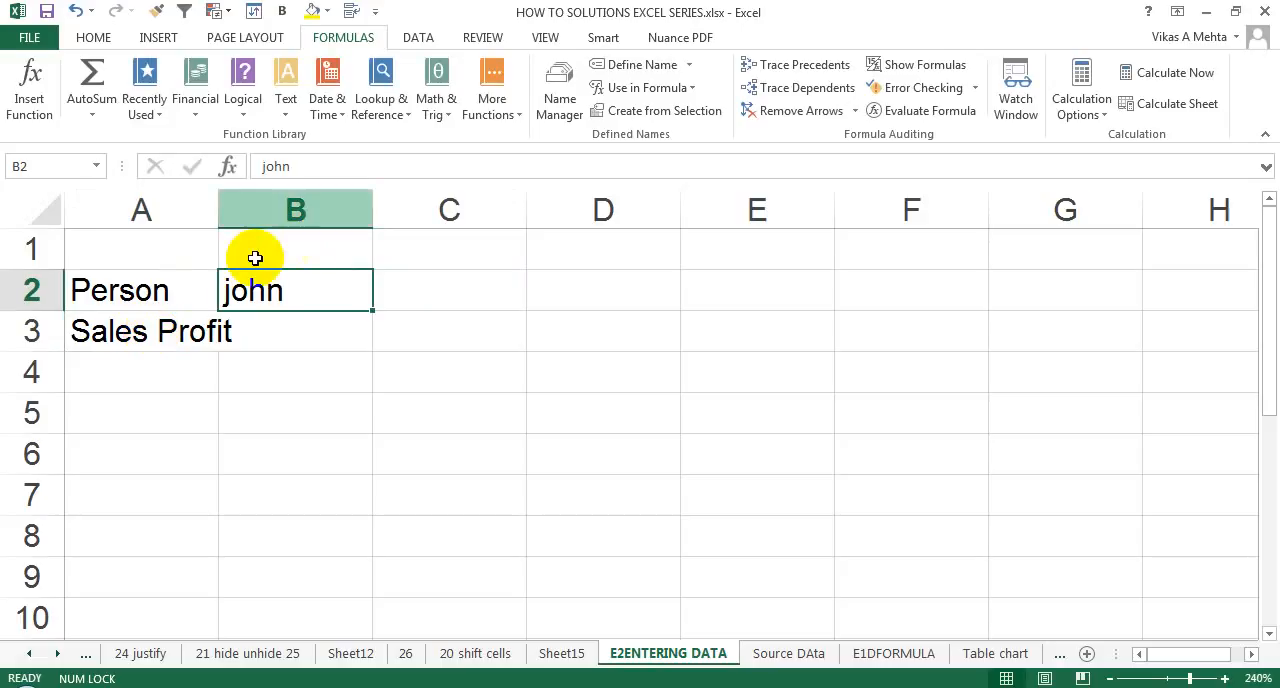
{"action": "left_click_drag", "start_coordinate": [218, 210], "coordinate": [252, 211]}
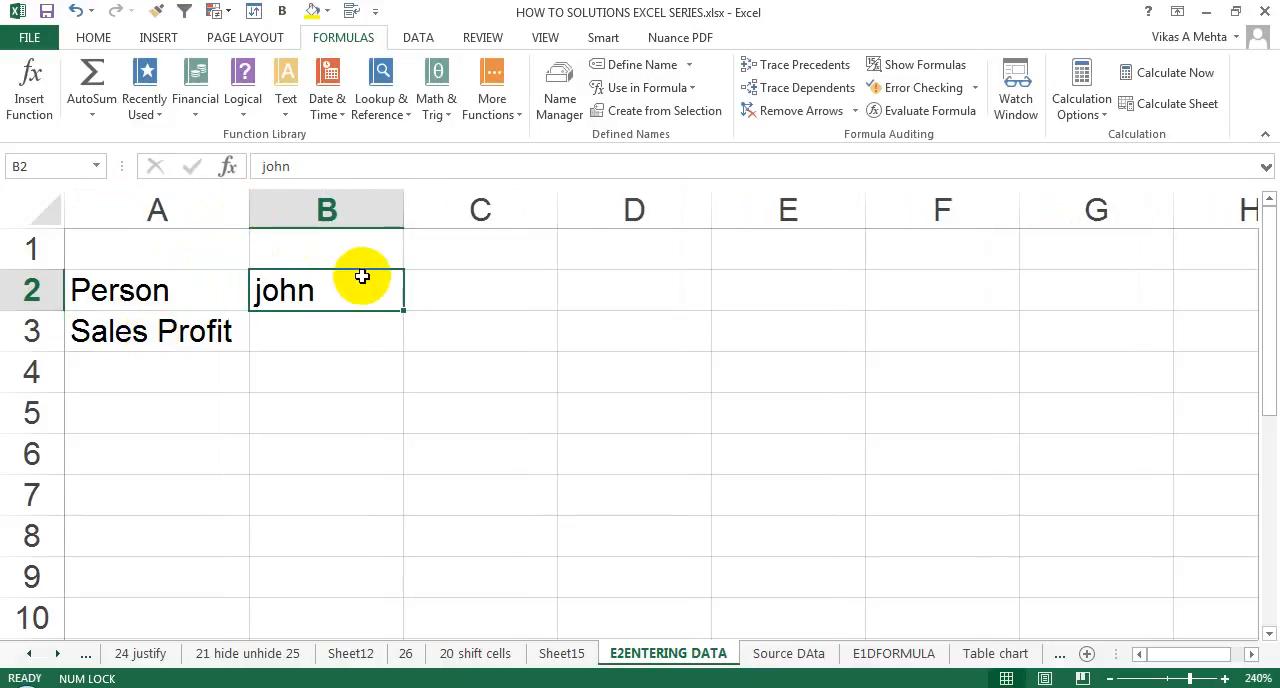
{"action": "left_click", "coordinate": [94, 37]}
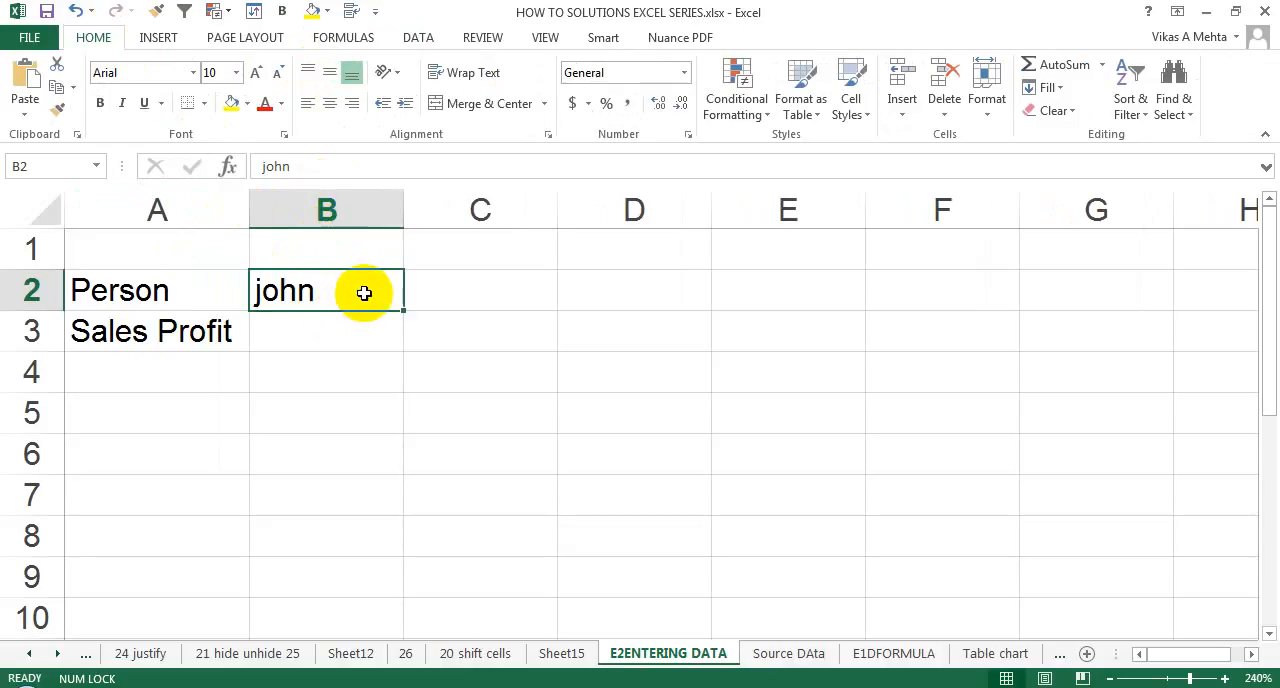
Fill cells C2, D2 and E2 with the names of three more salespeople, continuing the "Person" row.
{"action": "left_click", "coordinate": [426, 290]}
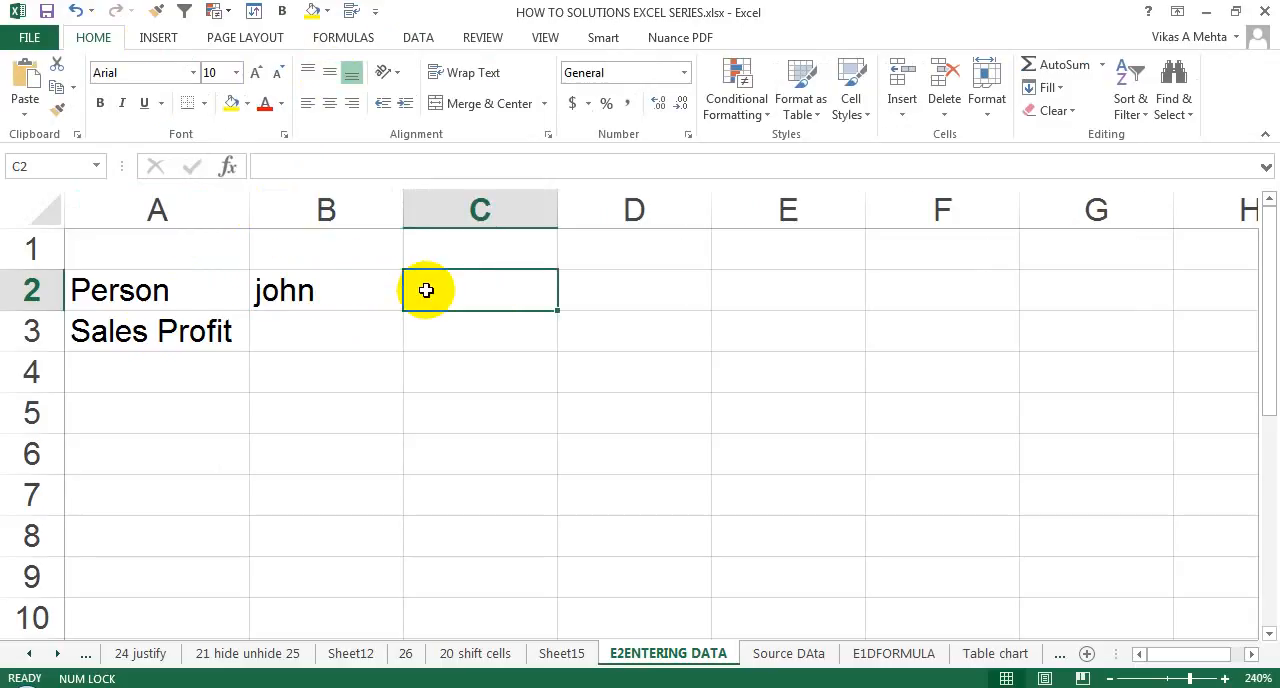
{"action": "type", "text": "walker"}
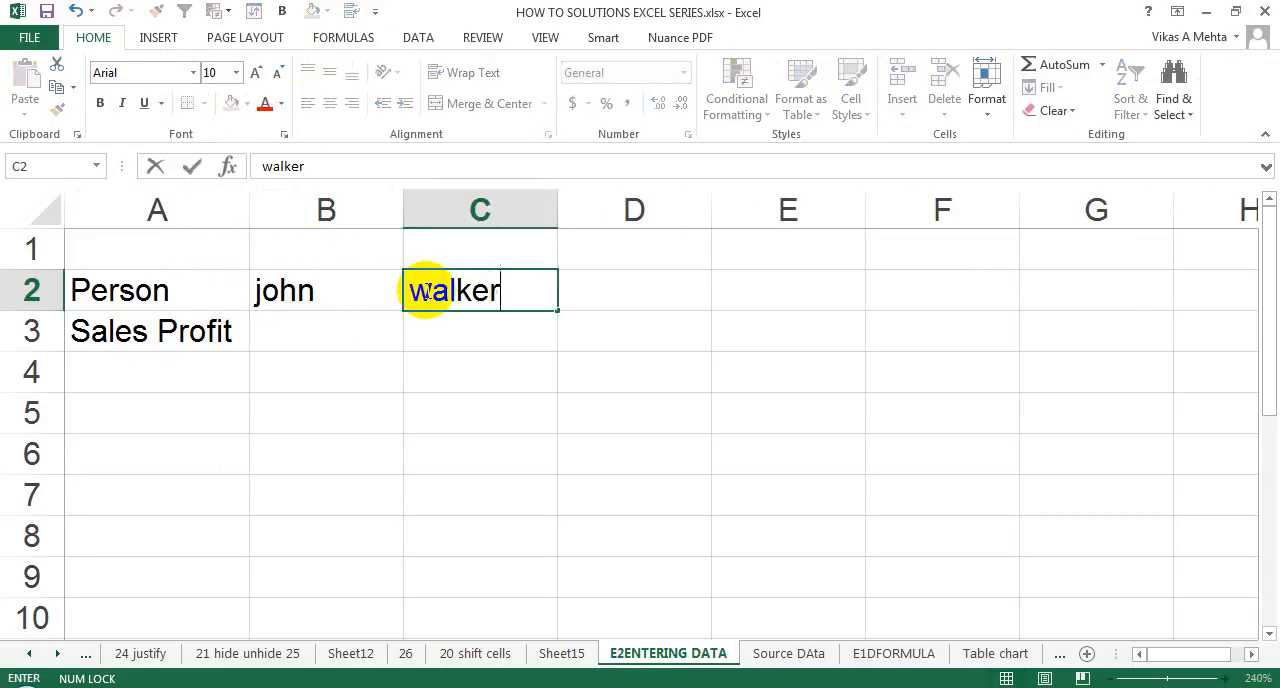
{"action": "key", "text": "Tab"}
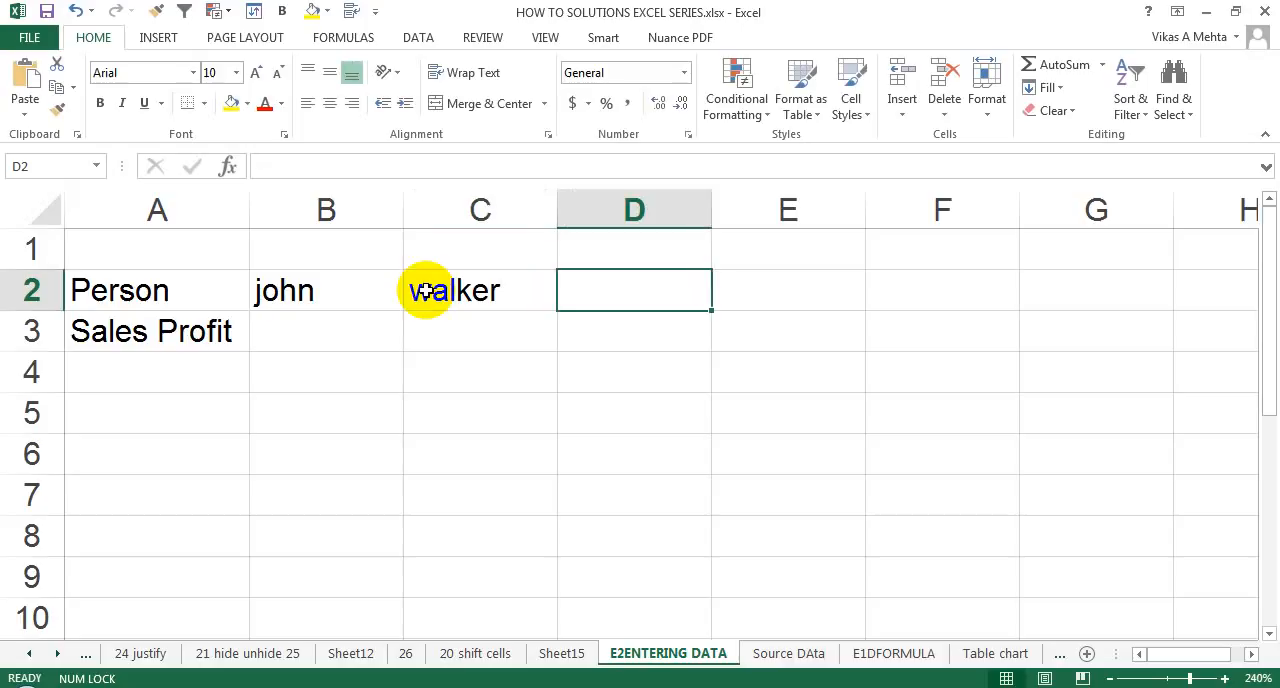
{"action": "type", "text": "amy"}
{"action": "key", "text": "Tab"}
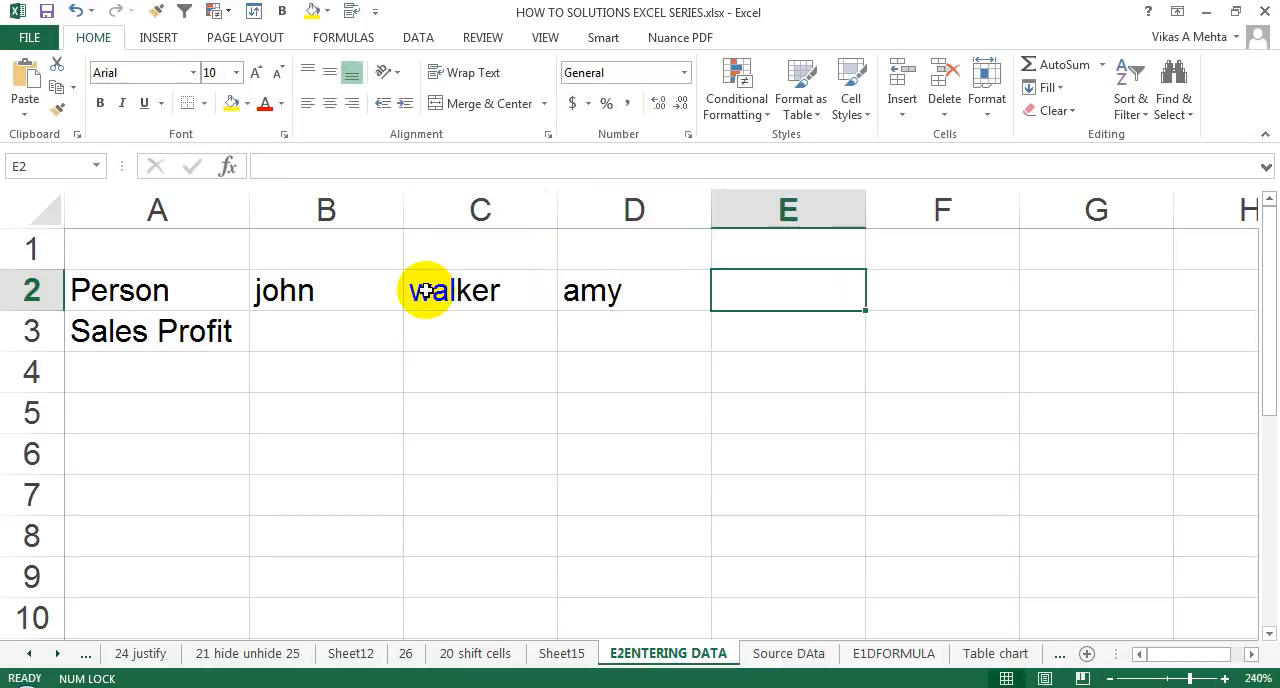
{"action": "type", "text": "sachin"}
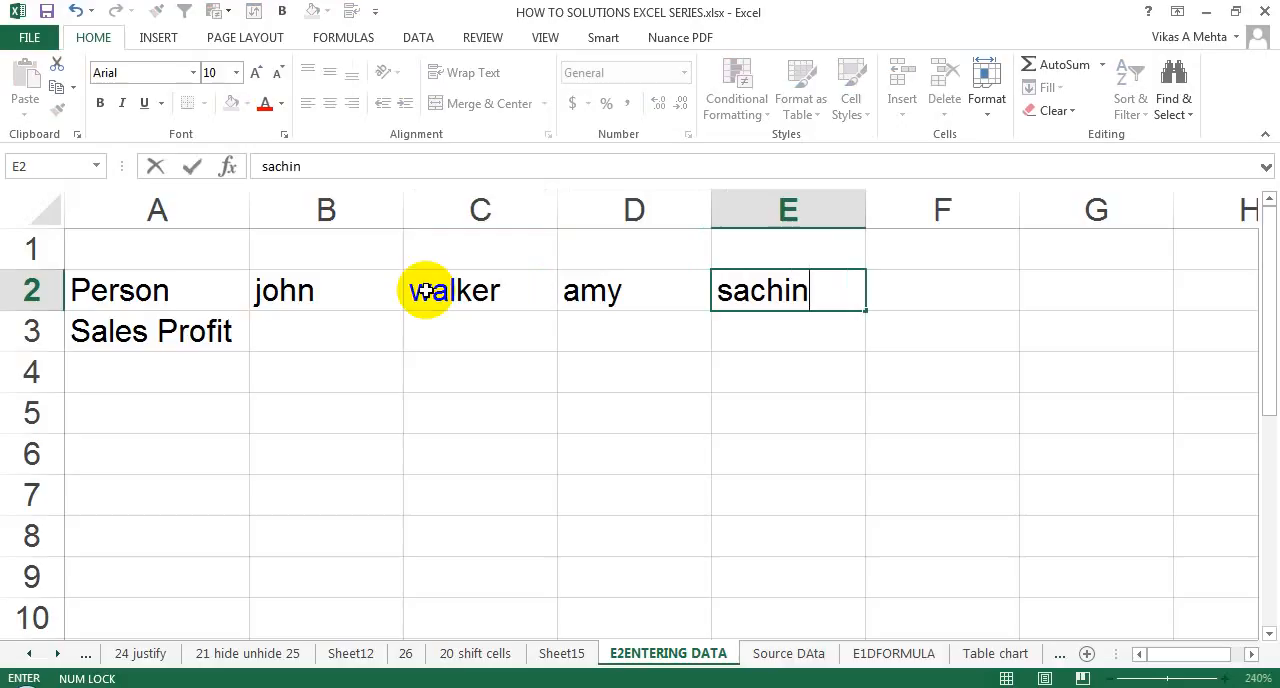
{"action": "key", "text": "Return"}
Enter 890 as the first person's sales profit in cell B3, and reselect that cell.
{"action": "key", "text": "Left"}
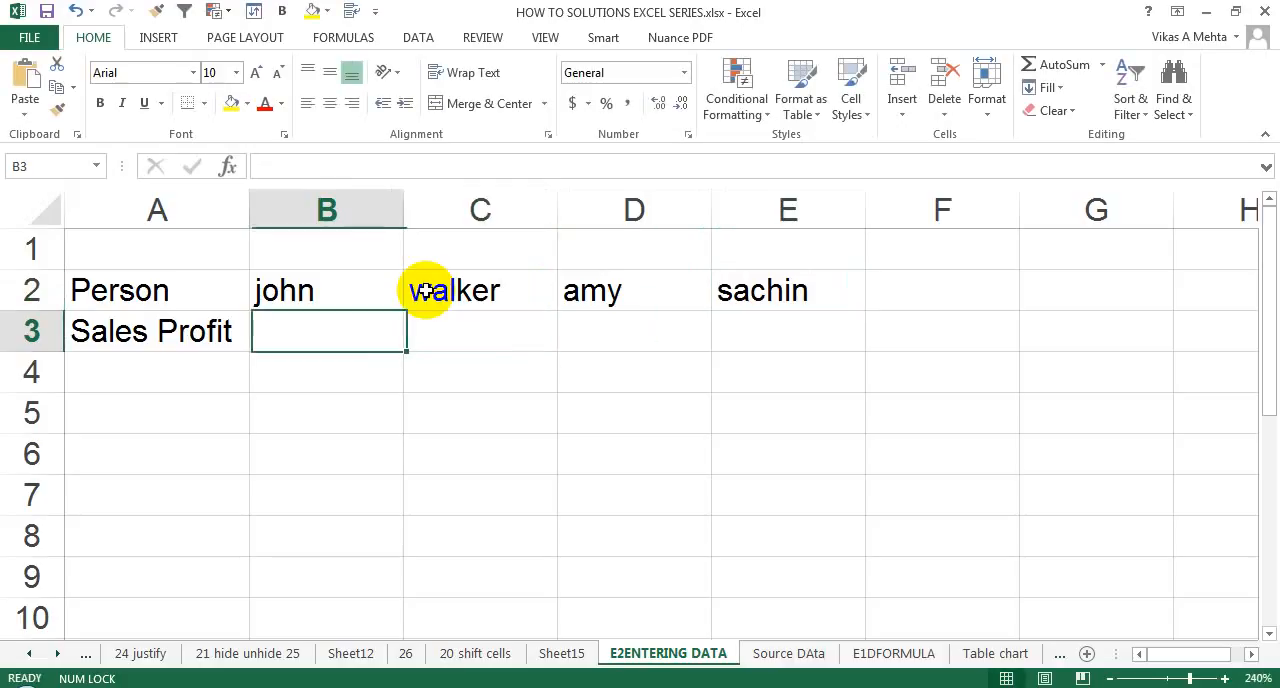
{"action": "key", "text": "Right"}
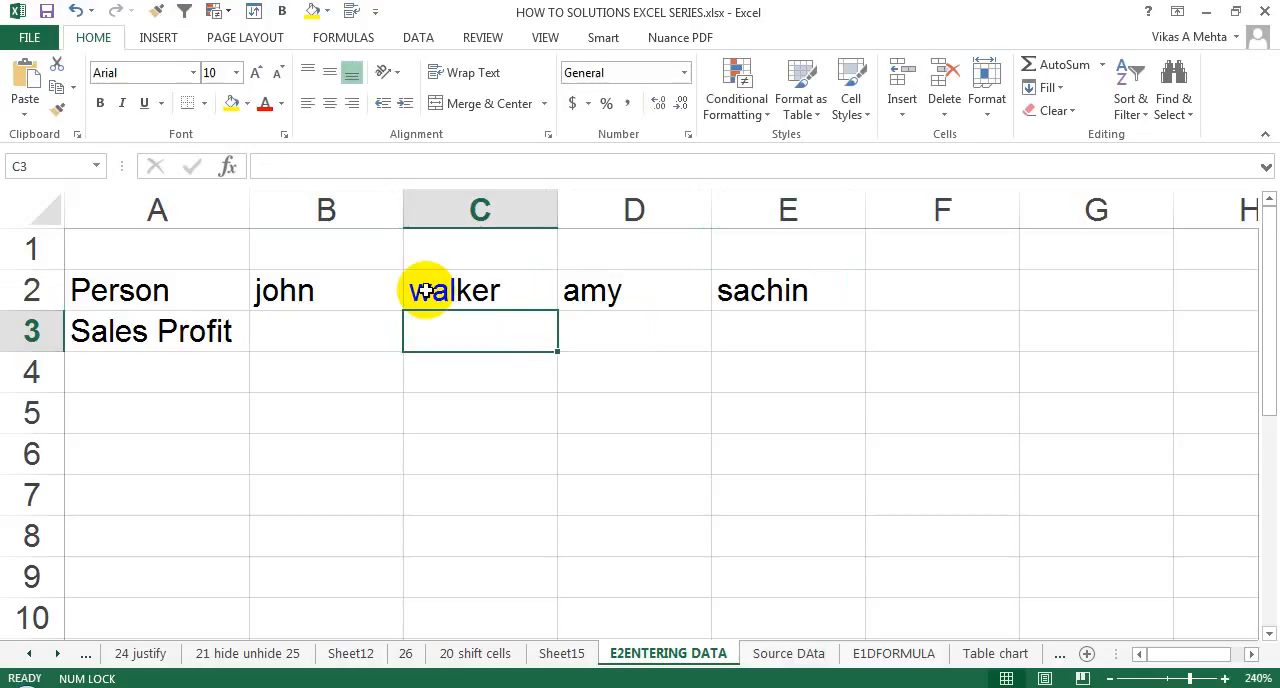
{"action": "key", "text": "Up"}
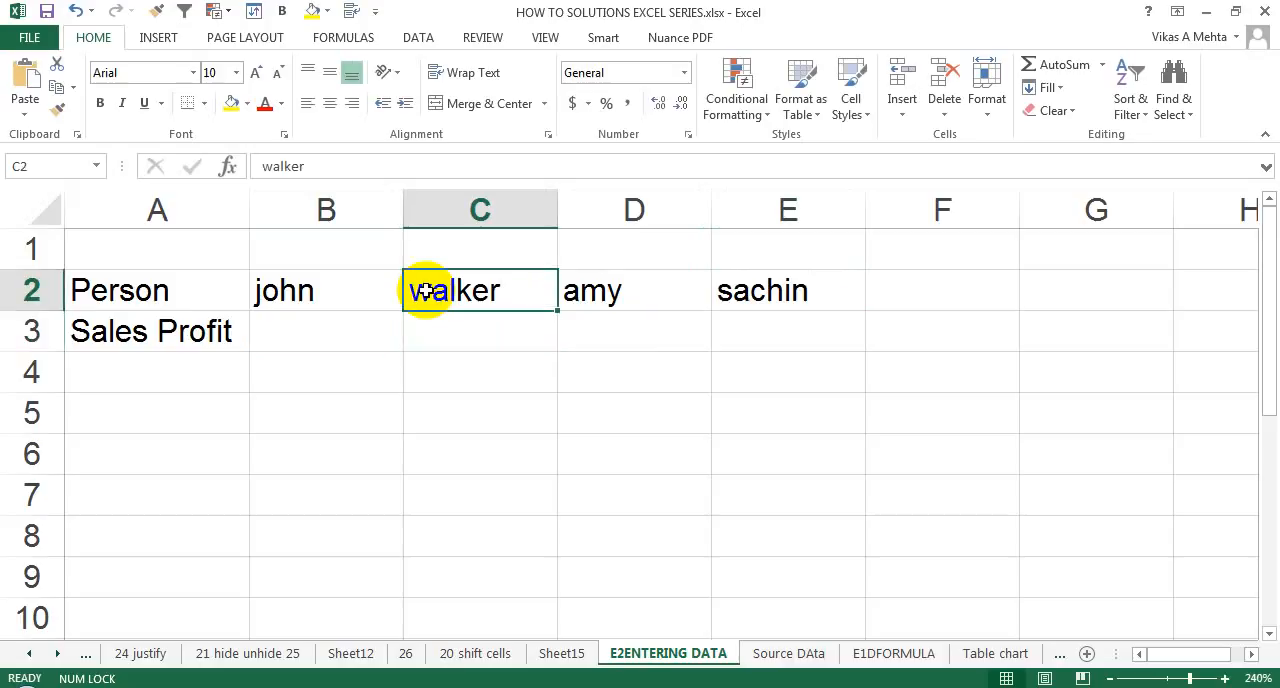
{"action": "key", "text": "Left"}
{"action": "key", "text": "Right"}
{"action": "key", "text": "Down"}
{"action": "key", "text": "Left"}
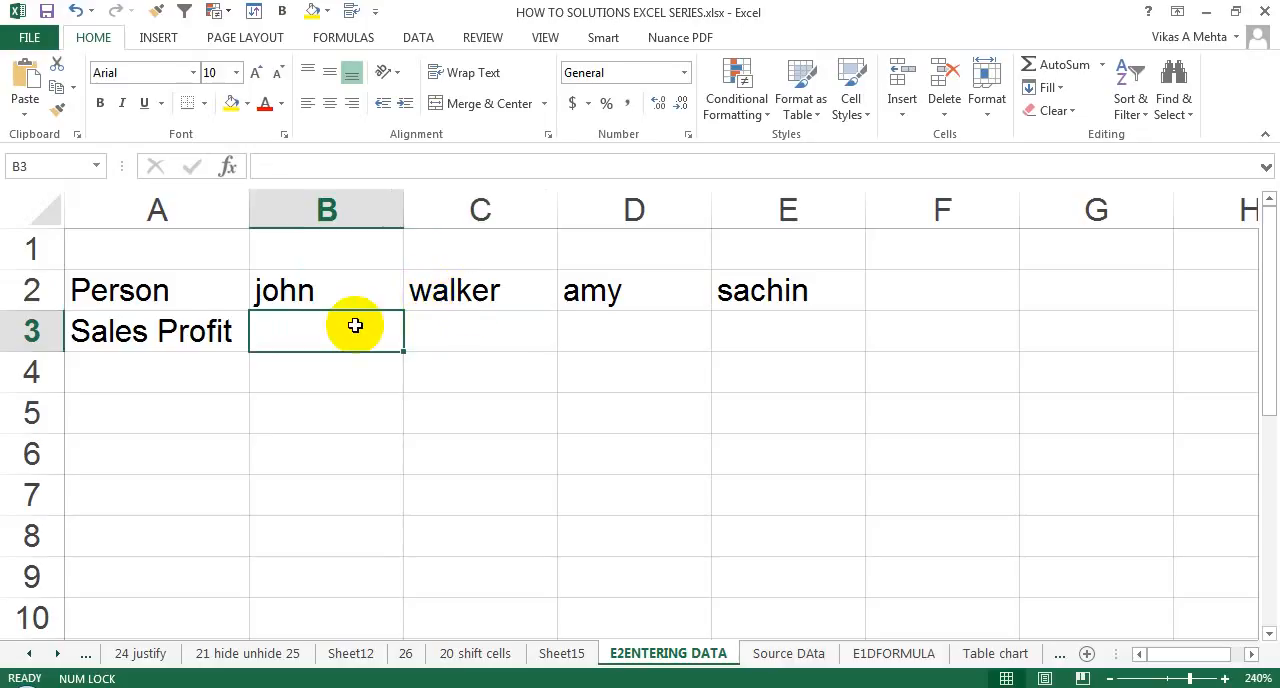
{"action": "type", "text": "890"}
{"action": "key", "text": "Return"}
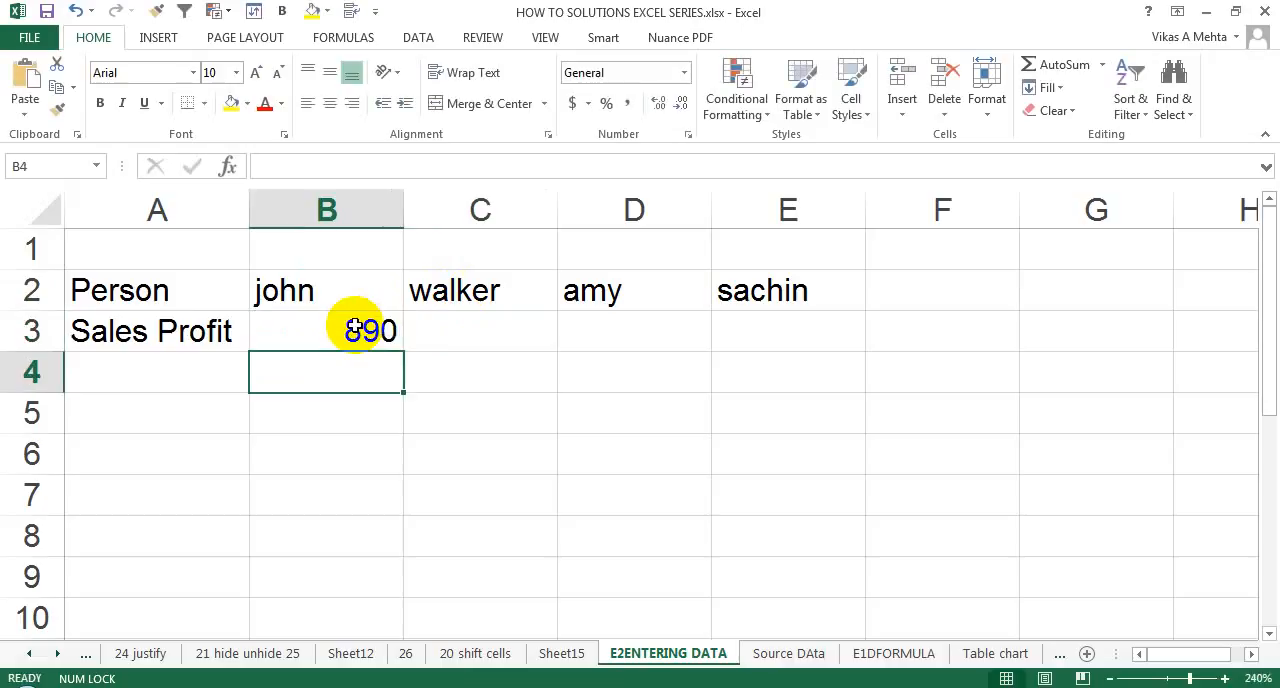
{"action": "left_click", "coordinate": [354, 330]}
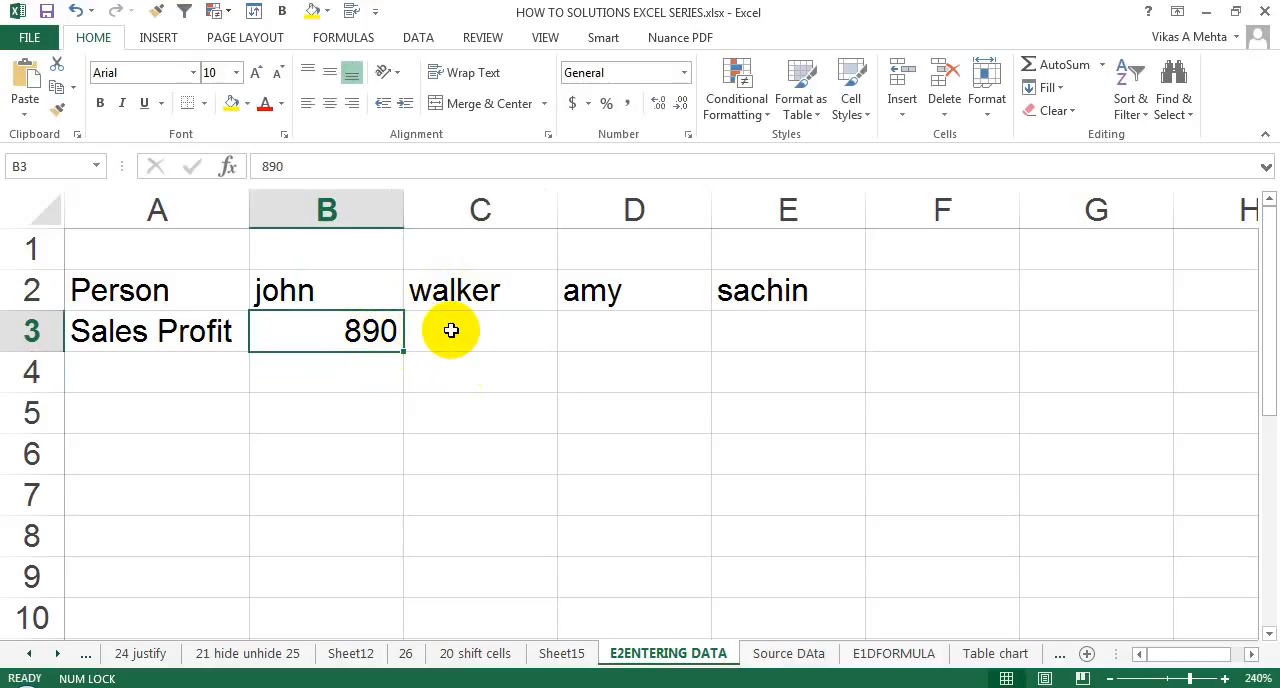
Enter the mixed number-and-letter value "12hu" in cell C3.
{"action": "left_click", "coordinate": [488, 330]}
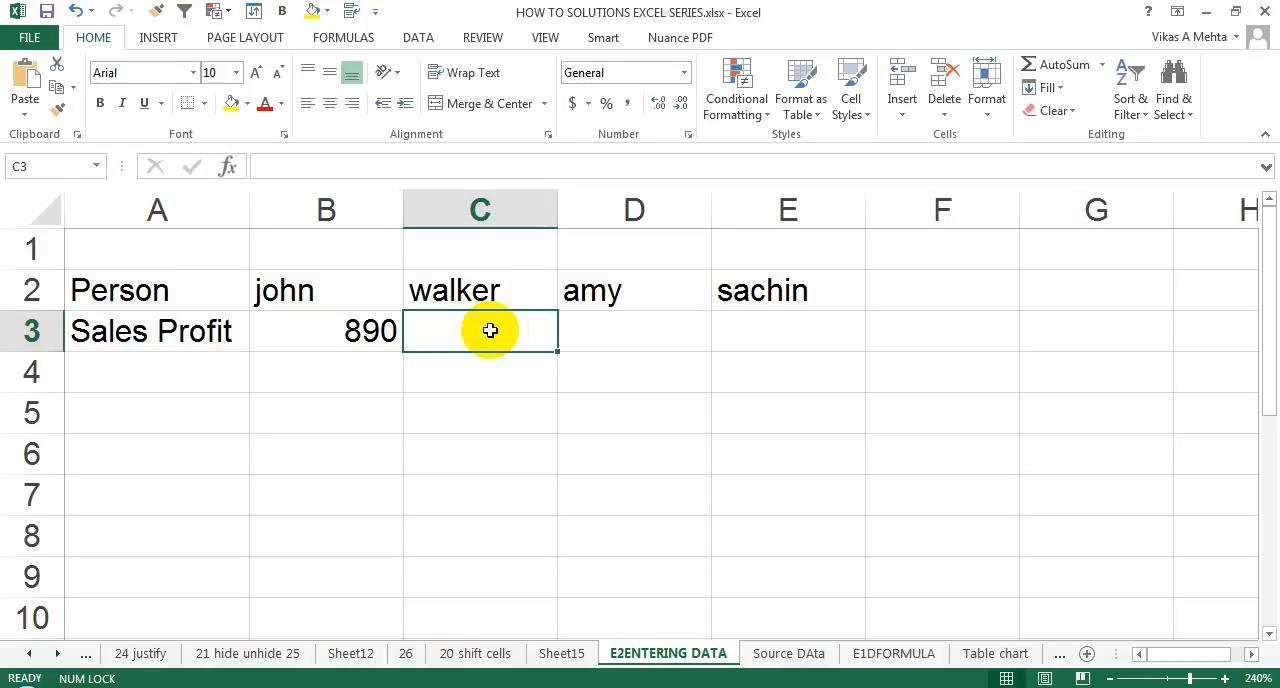
{"action": "type", "text": "1"}
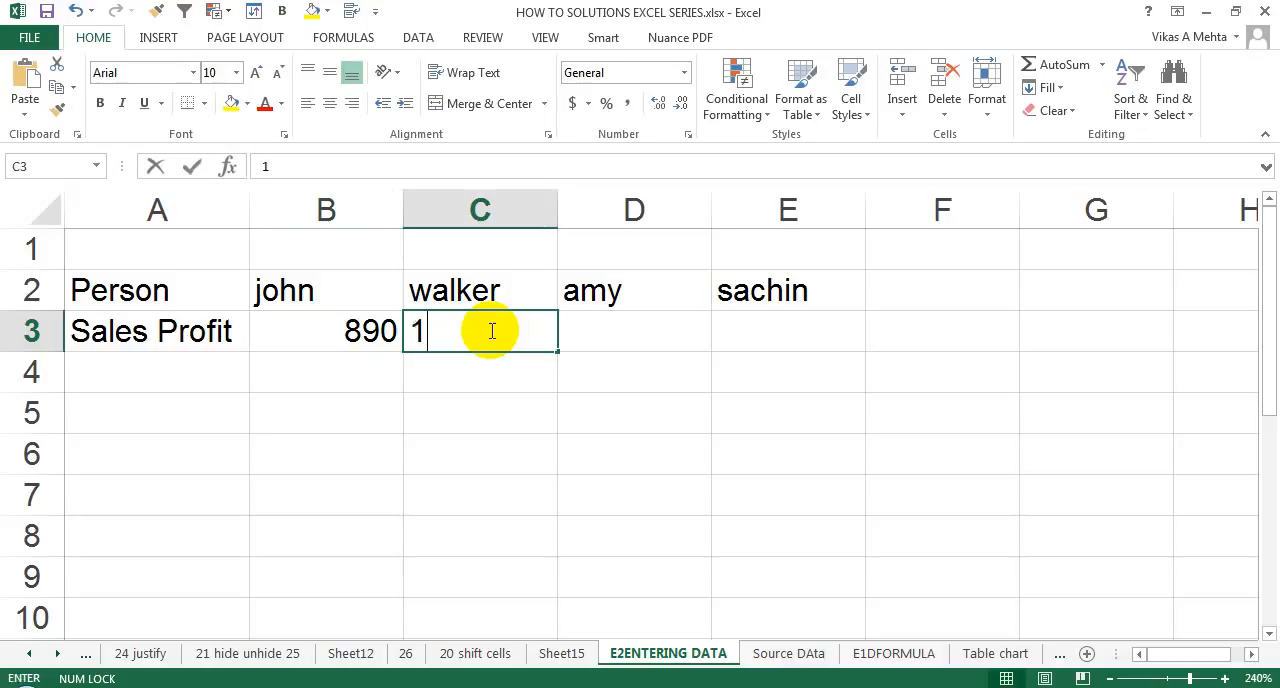
{"action": "type", "text": "2hu"}
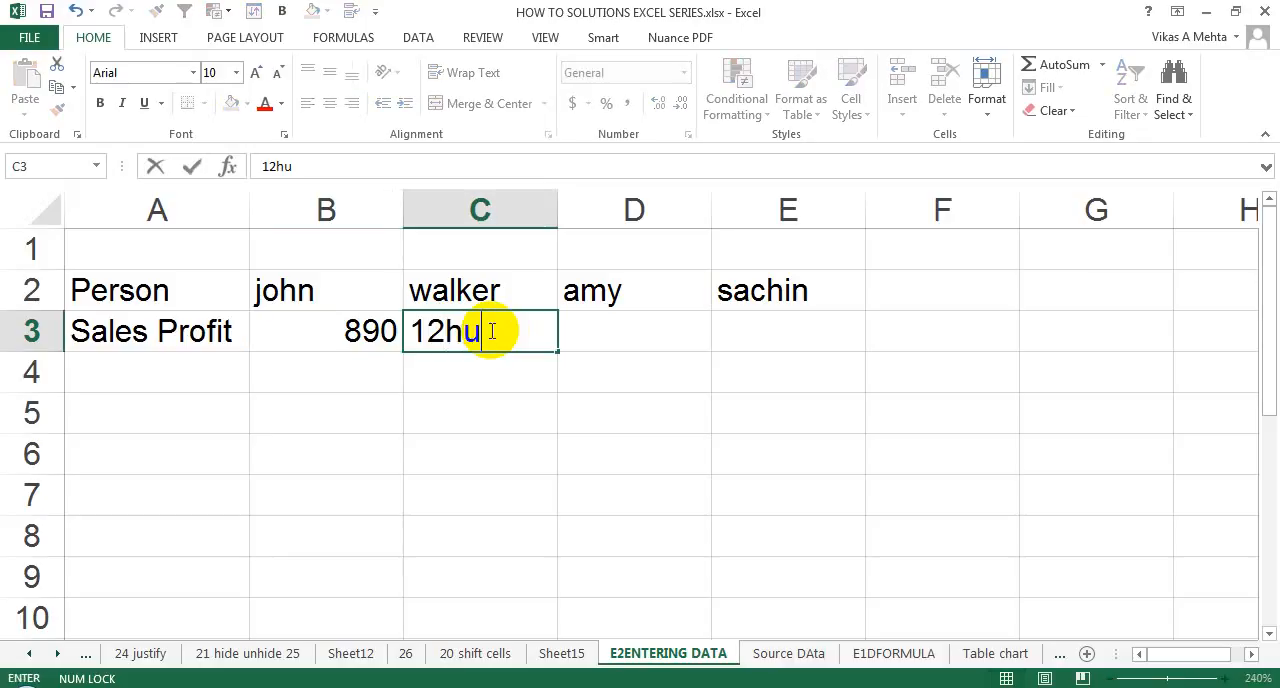
{"action": "key", "text": "Return"}
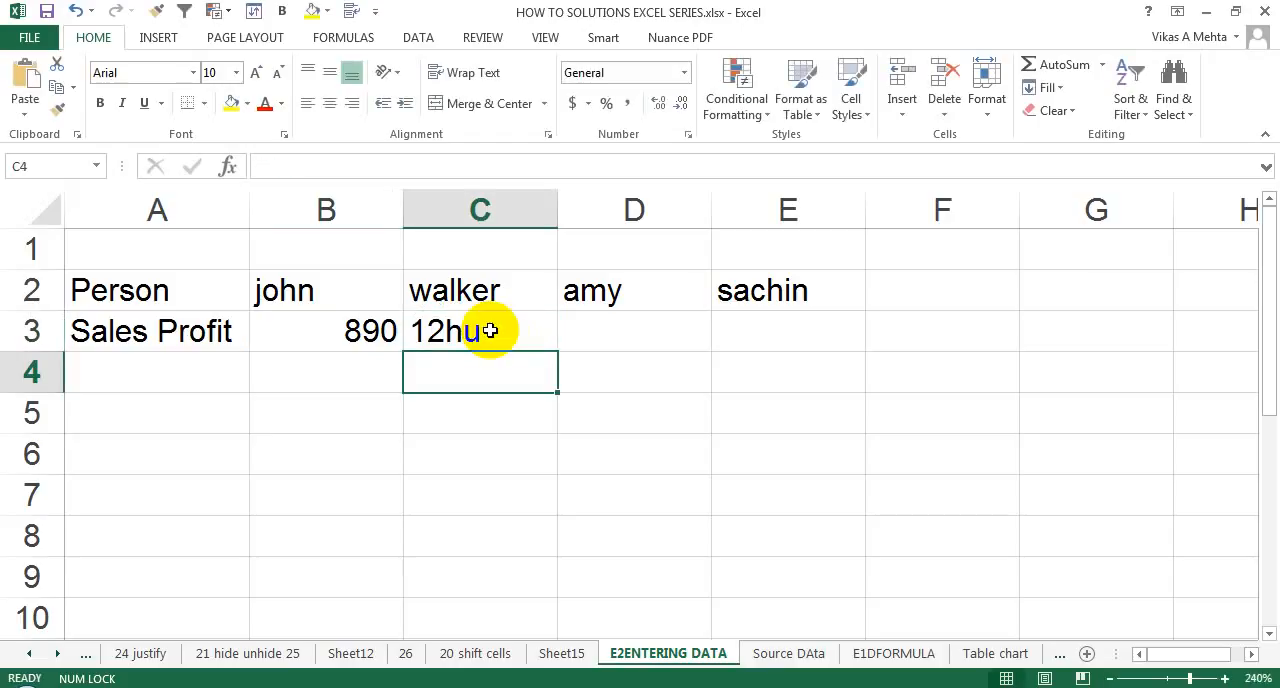
Overwrite cell C3 with "12O", using the letter O instead of a zero.
{"action": "left_click", "coordinate": [490, 330]}
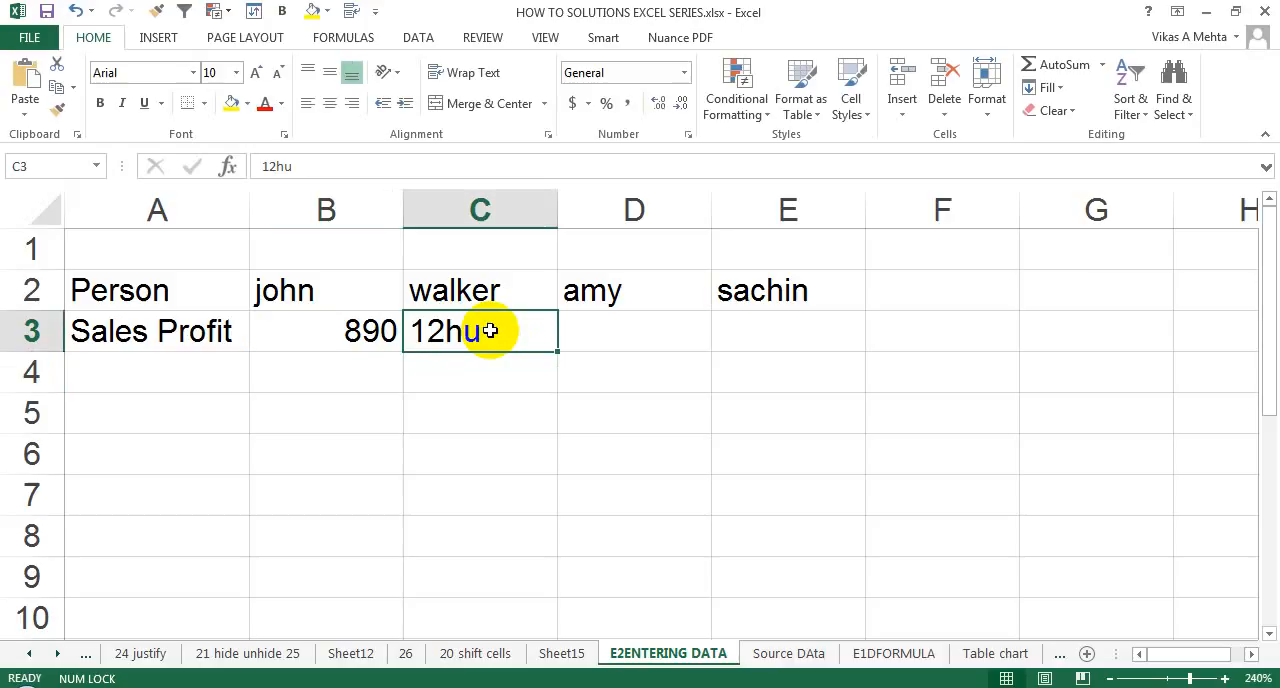
{"action": "type", "text": "12O"}
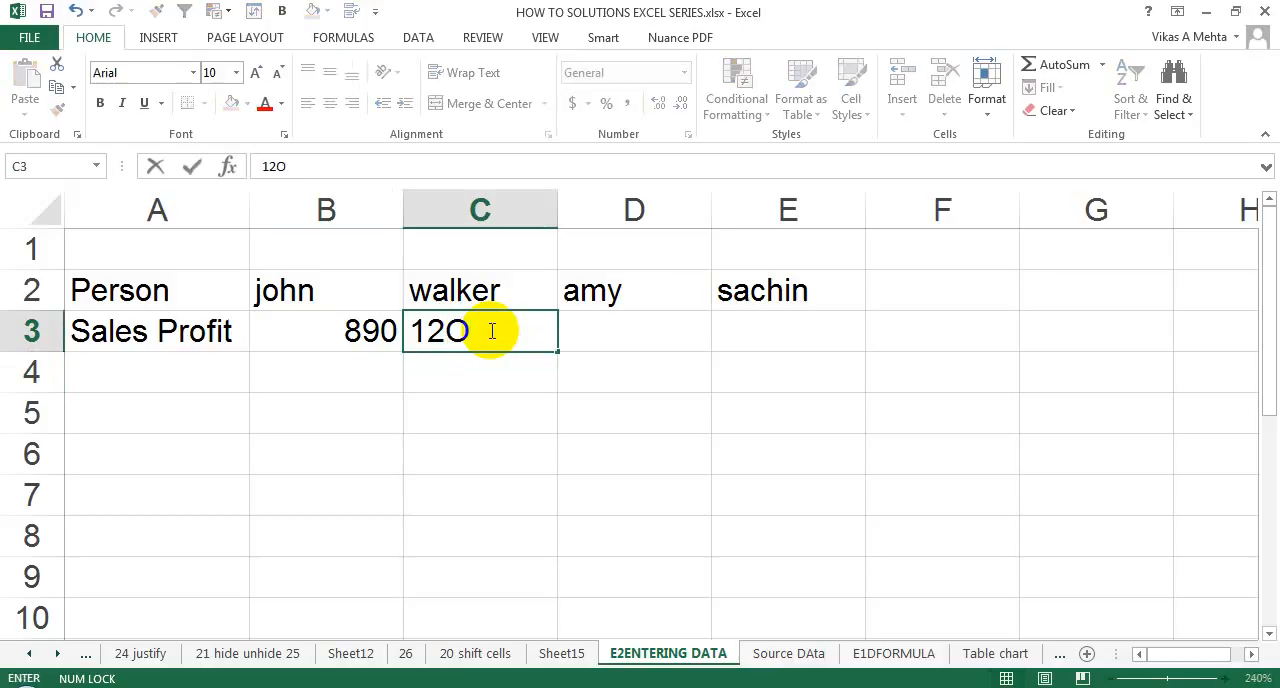
{"action": "key", "text": "Tab"}
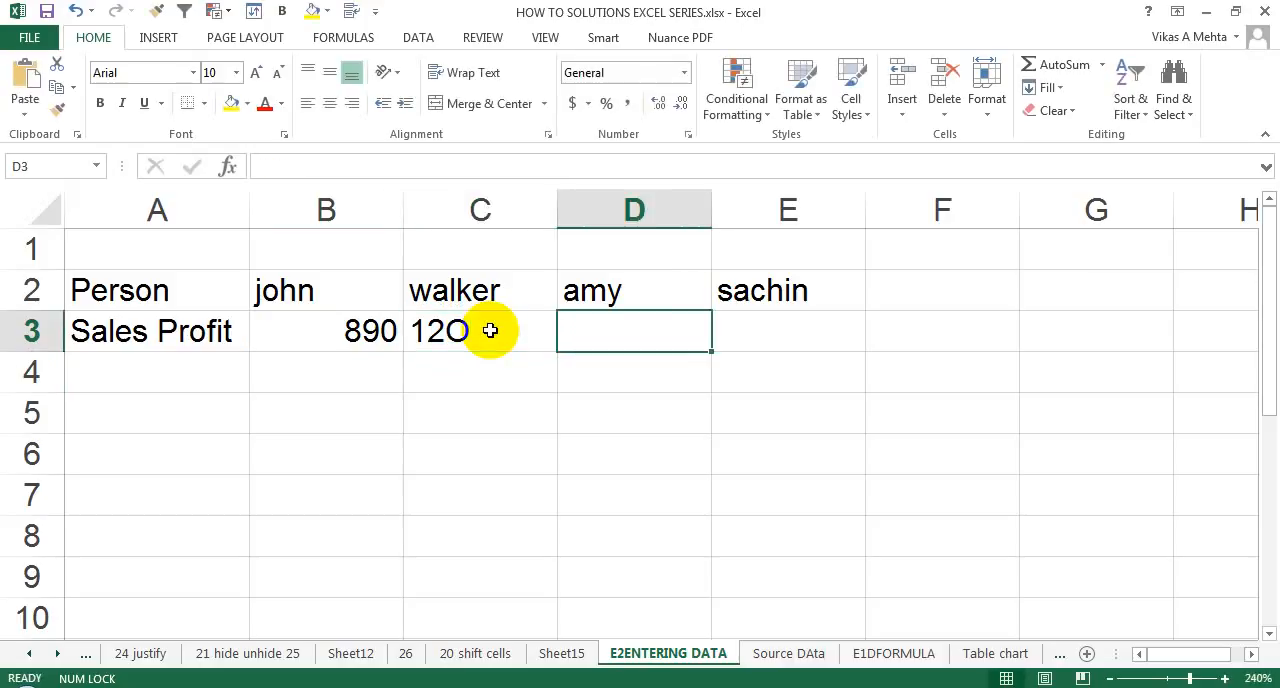
Enter the number 120, with a real zero, in cell D3 beside the "12O" text entry.
{"action": "left_click", "coordinate": [490, 330]}
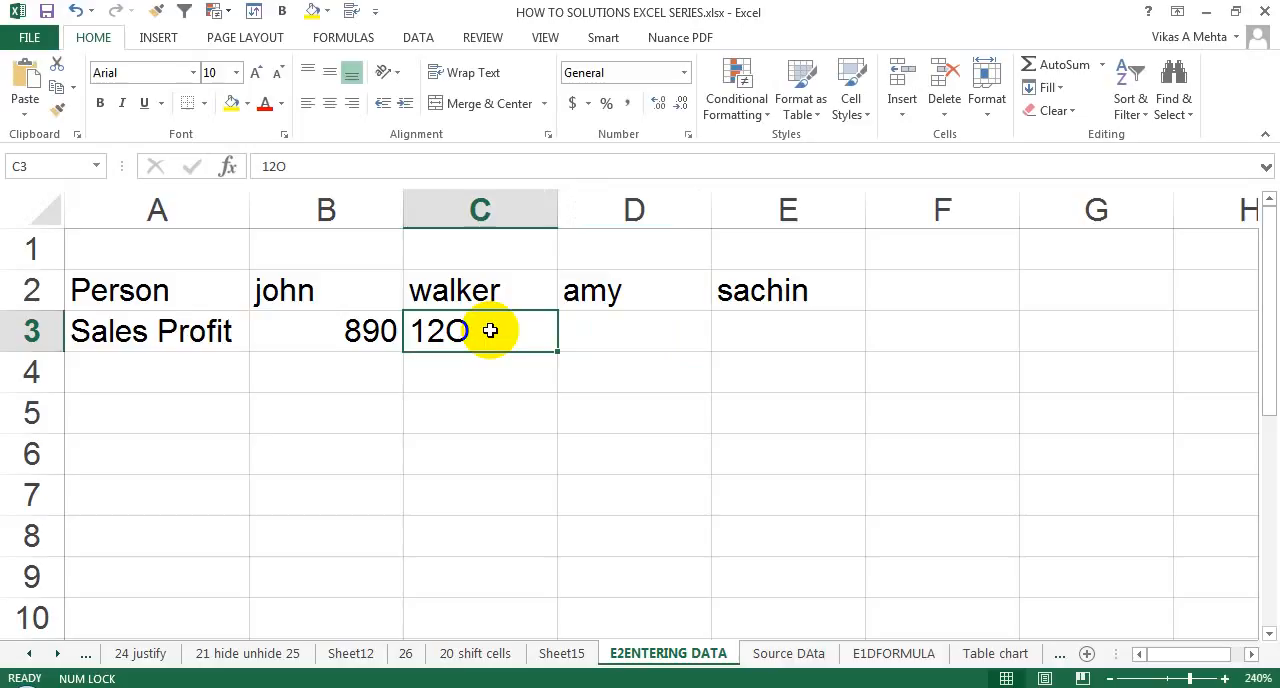
{"action": "key", "text": "Tab"}
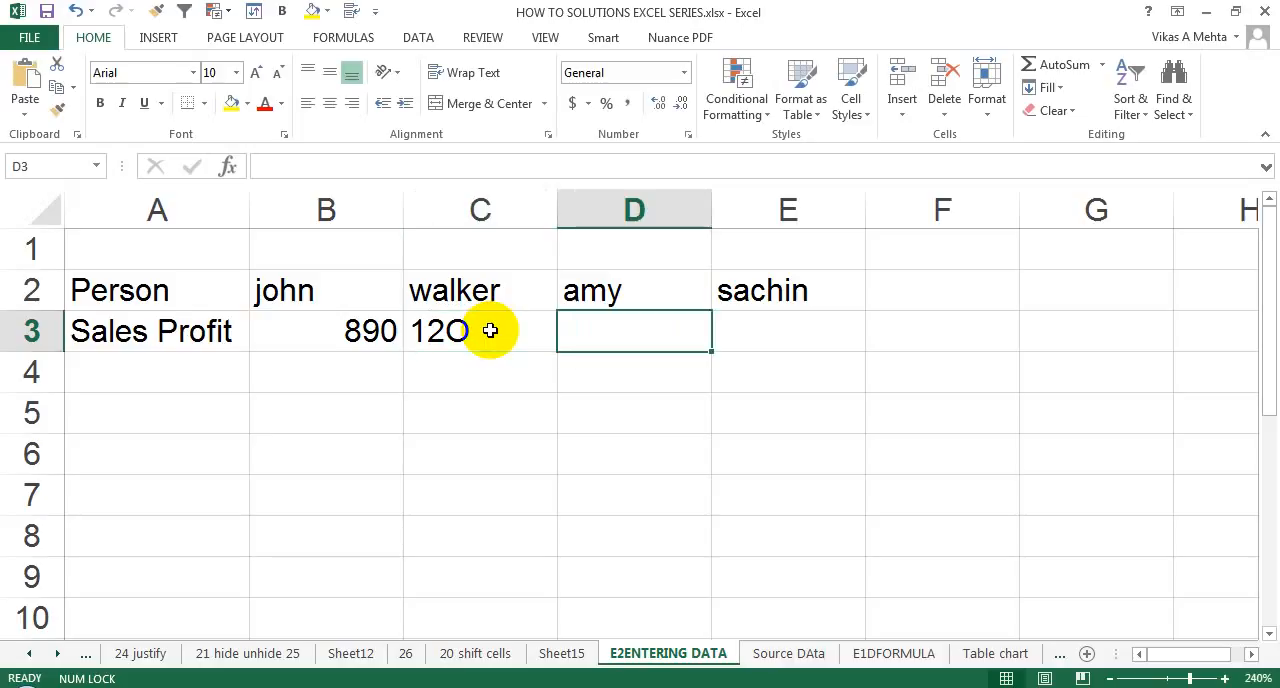
{"action": "type", "text": "120"}
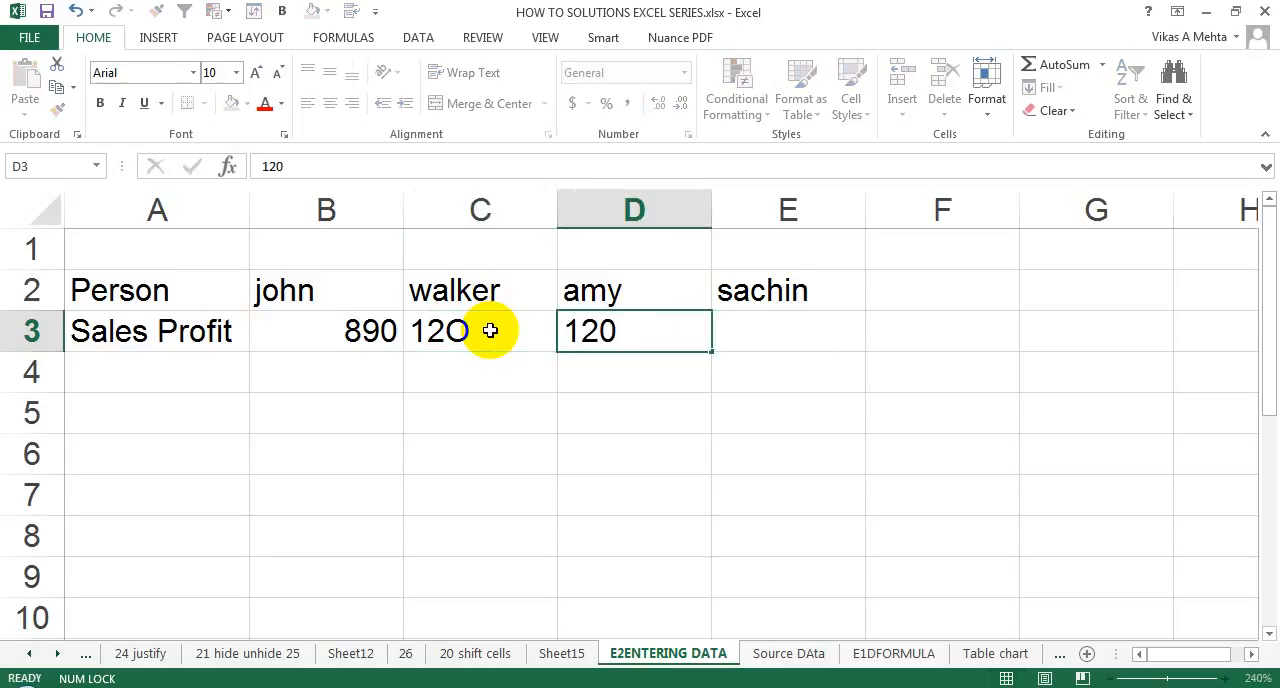
{"action": "key", "text": "Tab"}
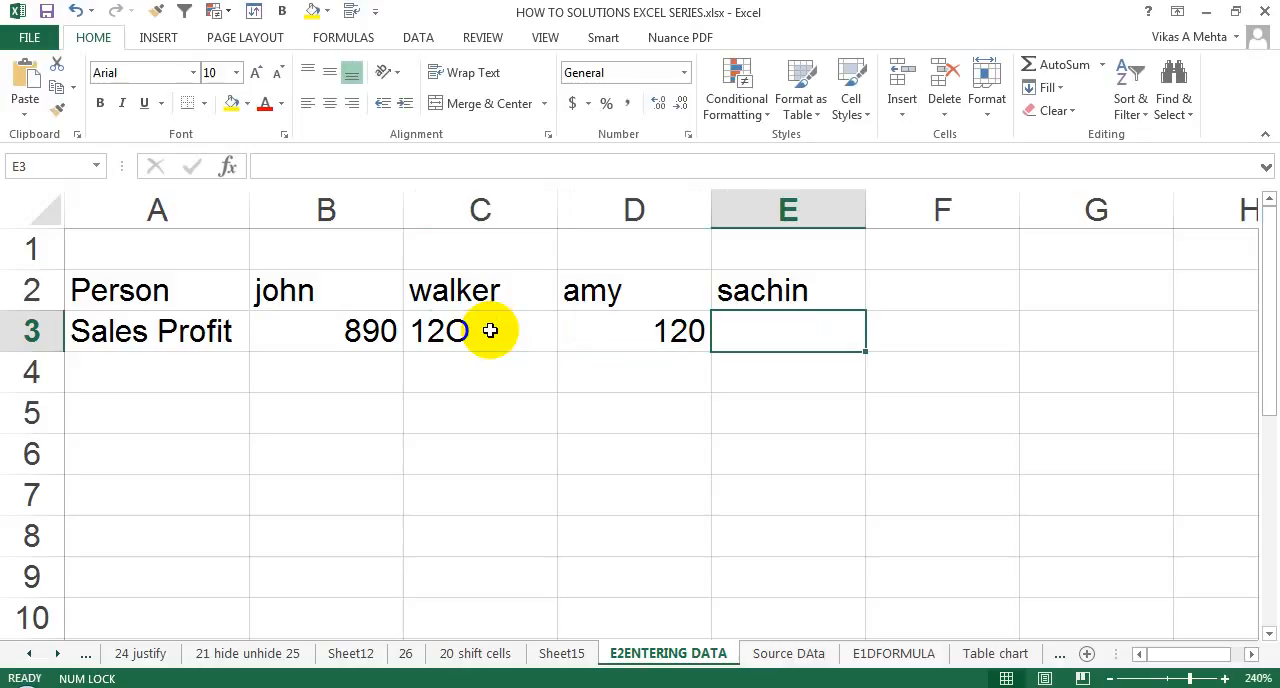
Select the empty range A4:E5 below the sales profit row.
{"action": "left_click", "coordinate": [306, 383]}
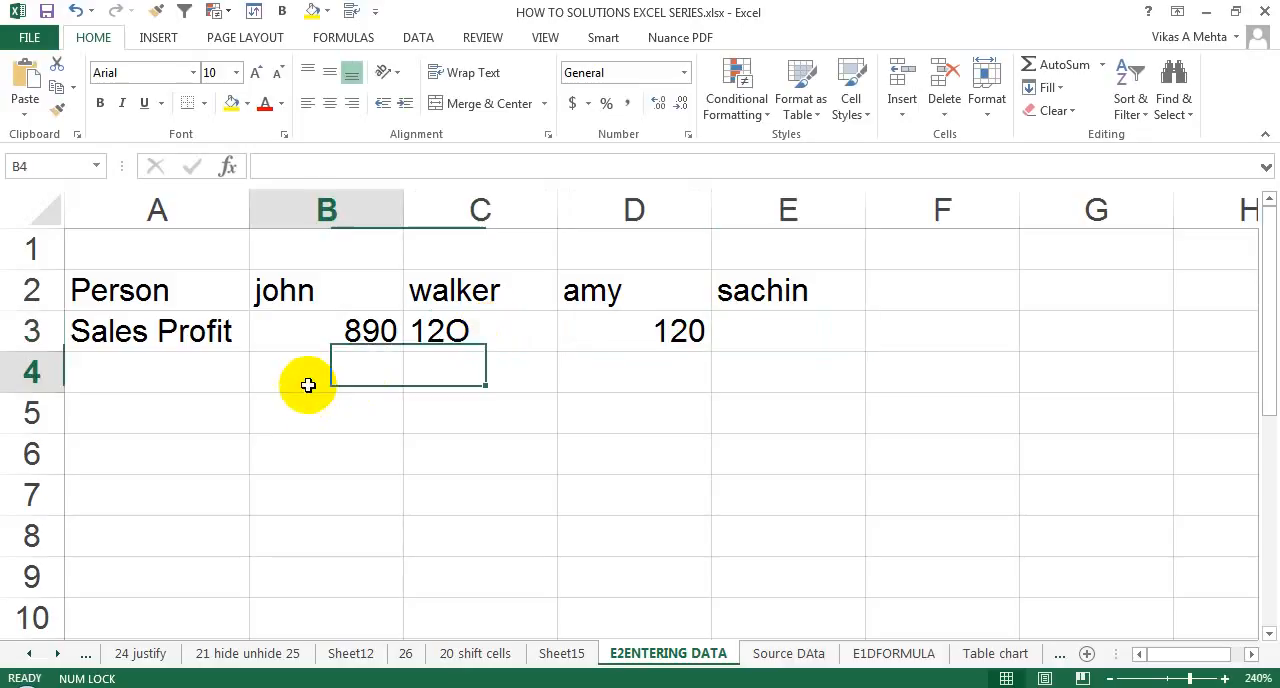
{"action": "left_click", "coordinate": [203, 371]}
{"action": "left_click_drag", "start_coordinate": [203, 371], "coordinate": [763, 405]}
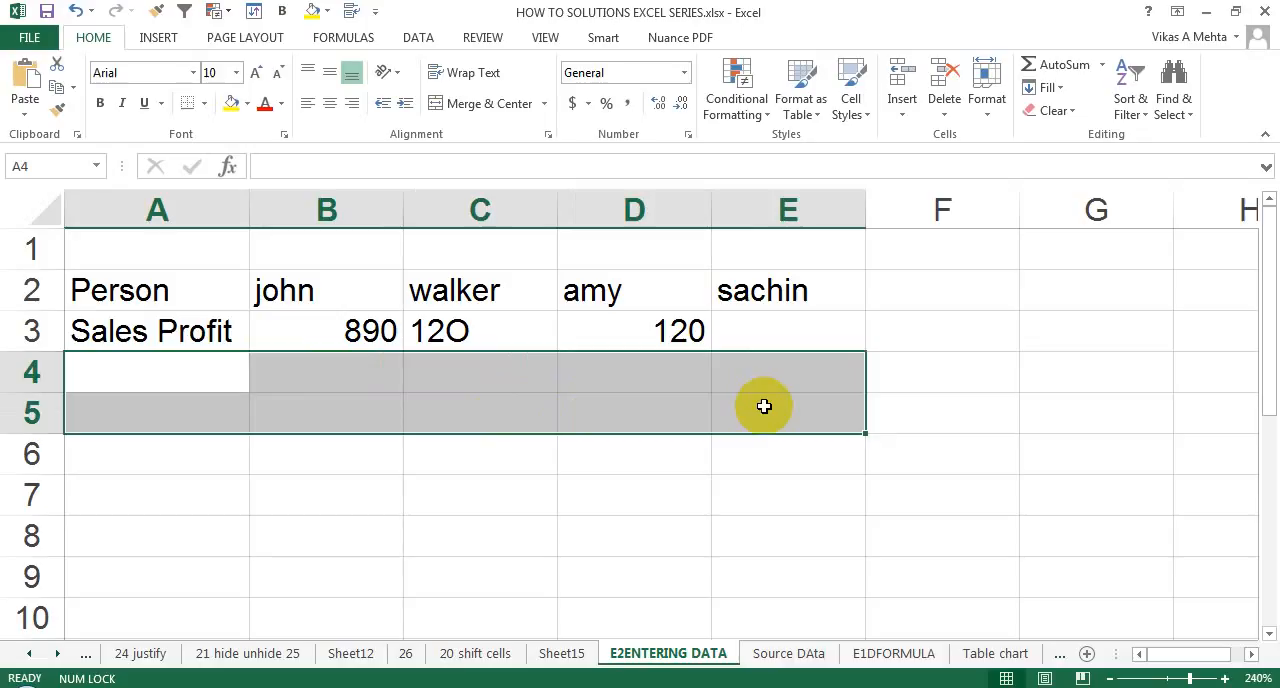